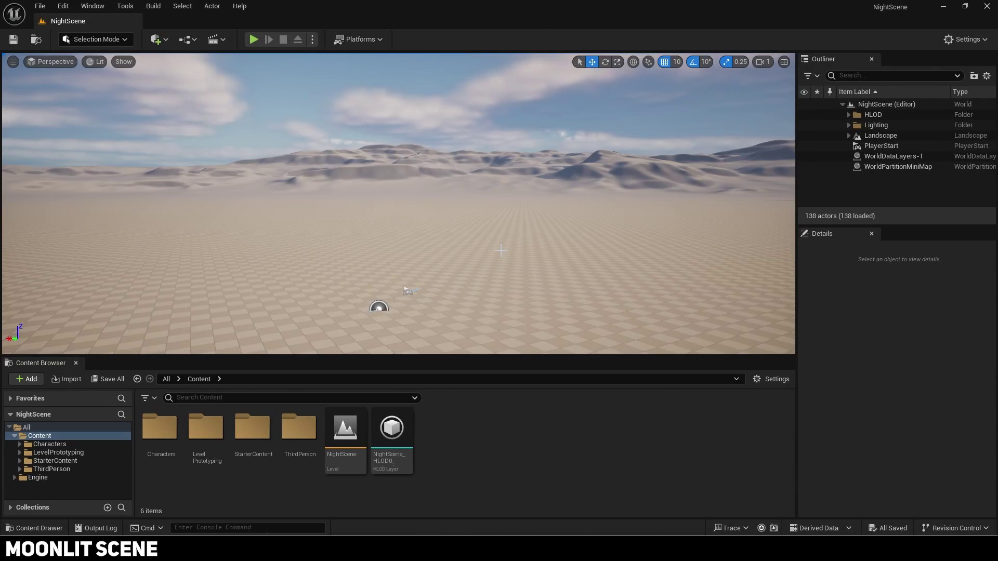
click(40, 6)
click(63, 45)
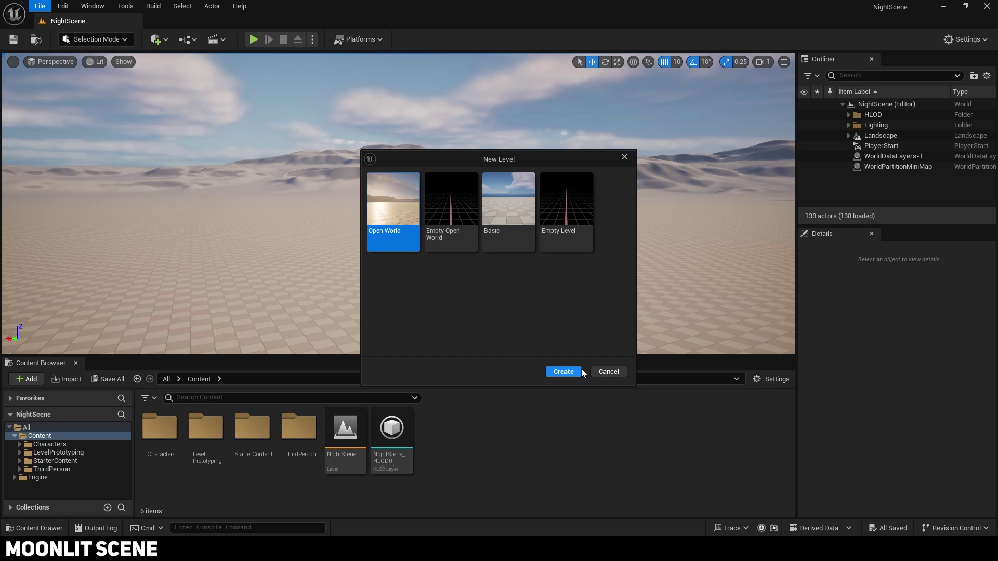
click(597, 373)
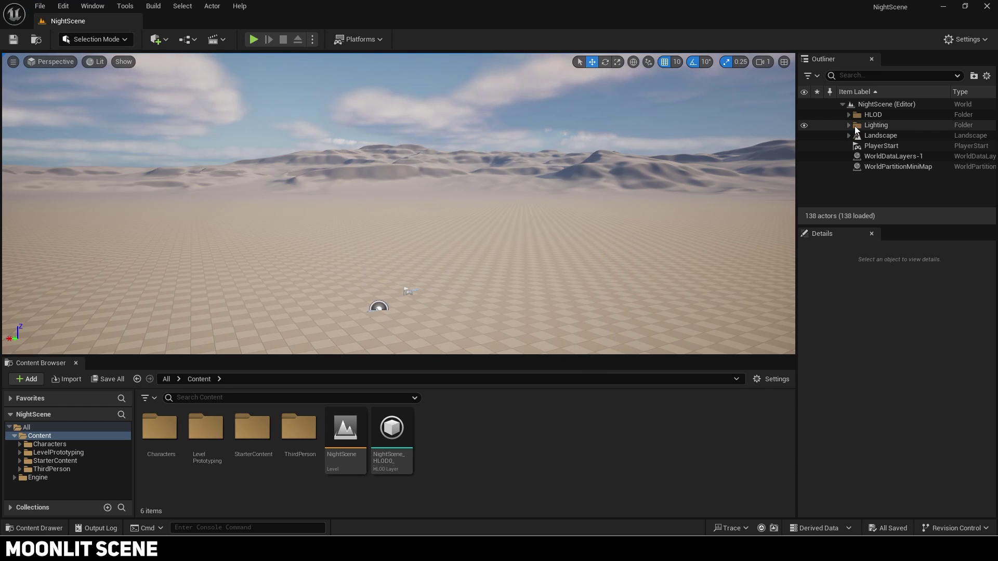
Rotate the DirectionalLight in the Lighting folder to -7° on Y and 8° on Z
click(849, 126)
click(878, 136)
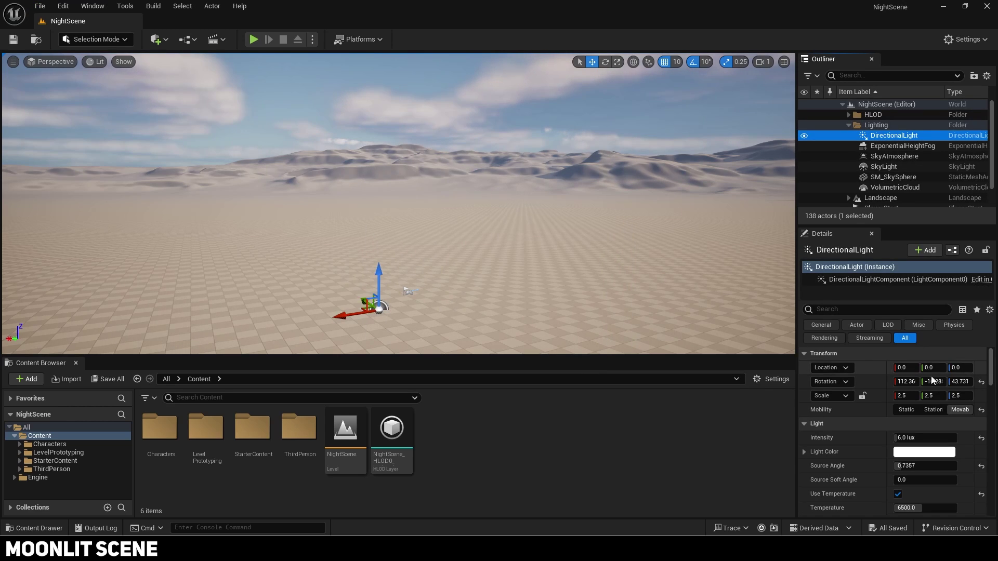
mouse_move(933, 381)
mouse_down()
mouse_move(943, 381)
mouse_move(921, 382)
mouse_up()
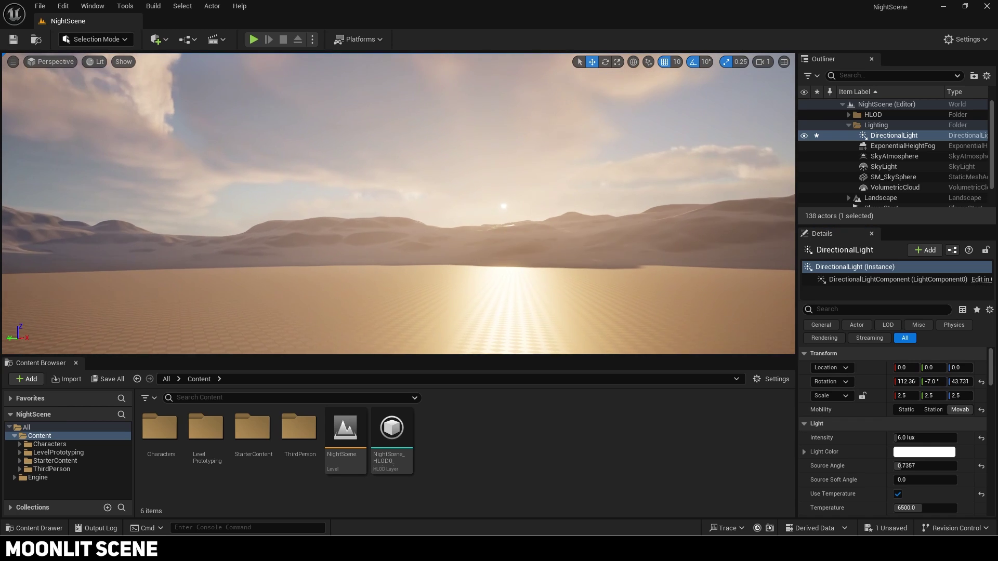
right_drag(398, 204, 392, 202)
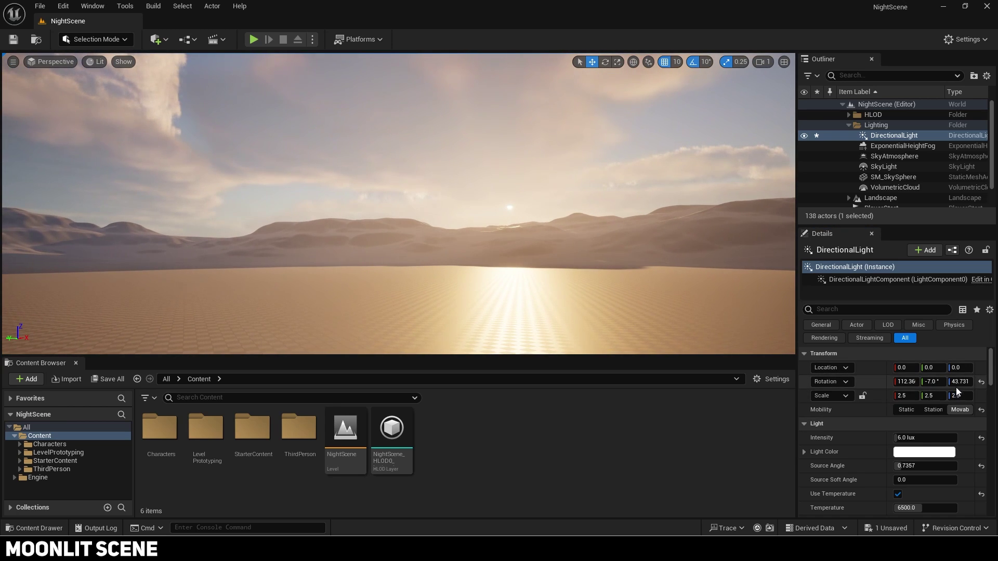
drag(960, 382, 940, 382)
right_drag(398, 205, 300, 204)
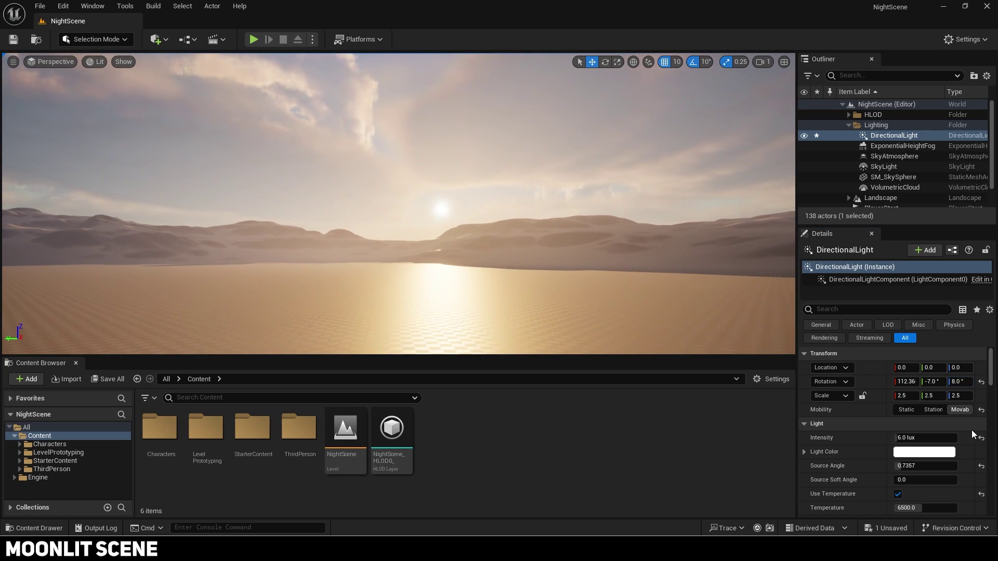
Set the directional light's Light Color to a pale cyan, about sRGB hex DFFCFF
click(910, 454)
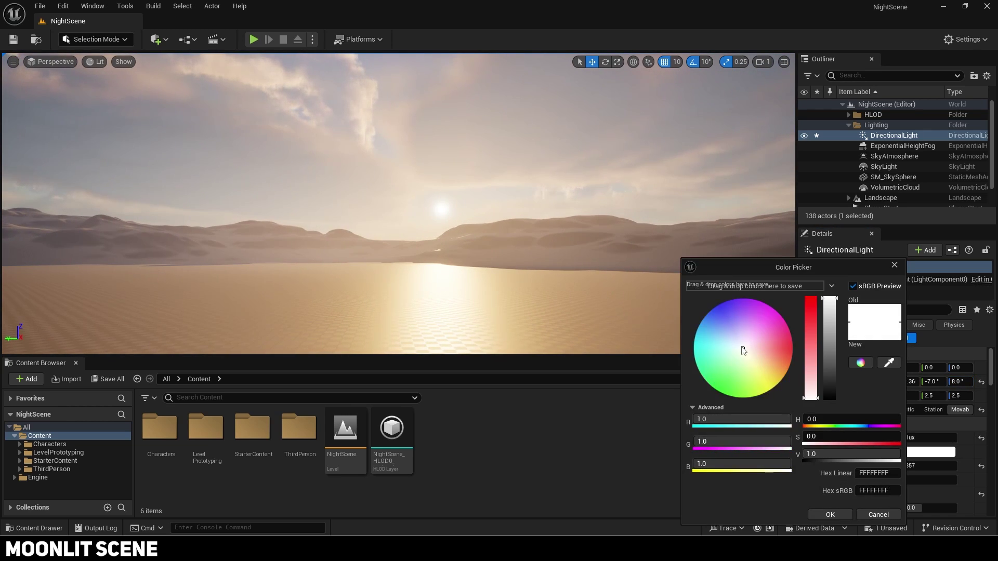
drag(743, 351, 731, 347)
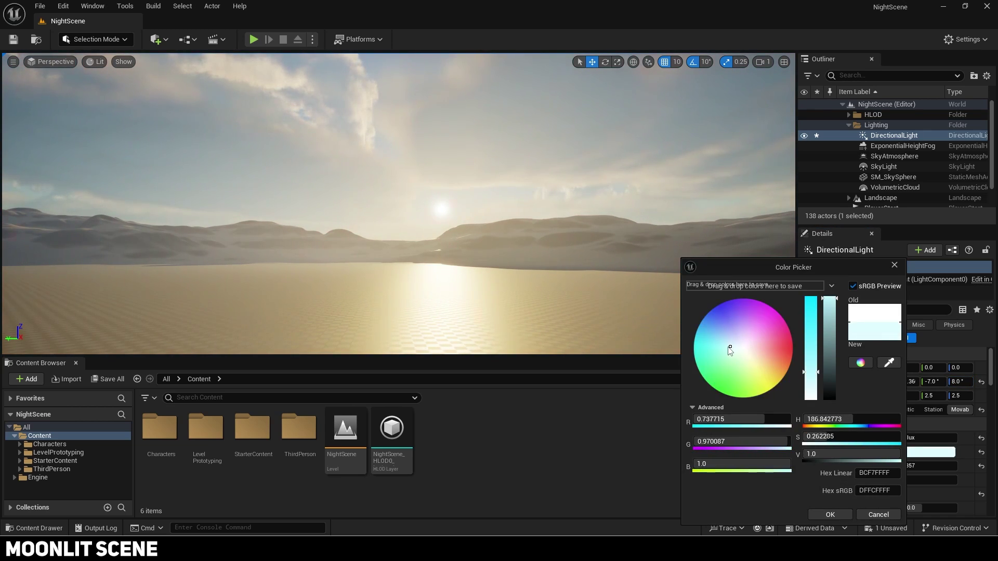
click(833, 514)
Set the directional light's Source Angle to 2.0 and its Temperature to 10000
scroll(858, 452, down, 2)
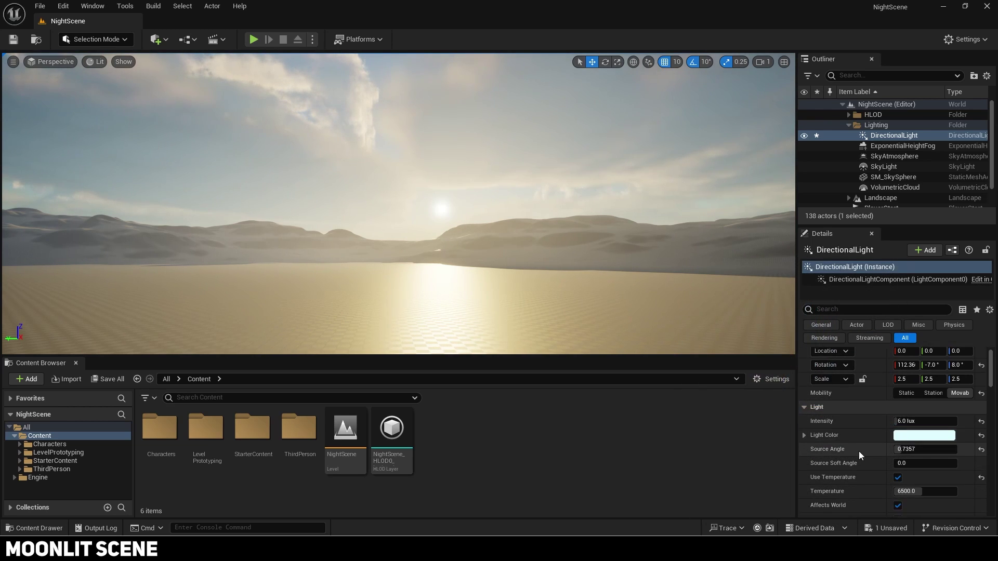
scroll(859, 451, down, 2)
drag(904, 416, 917, 415)
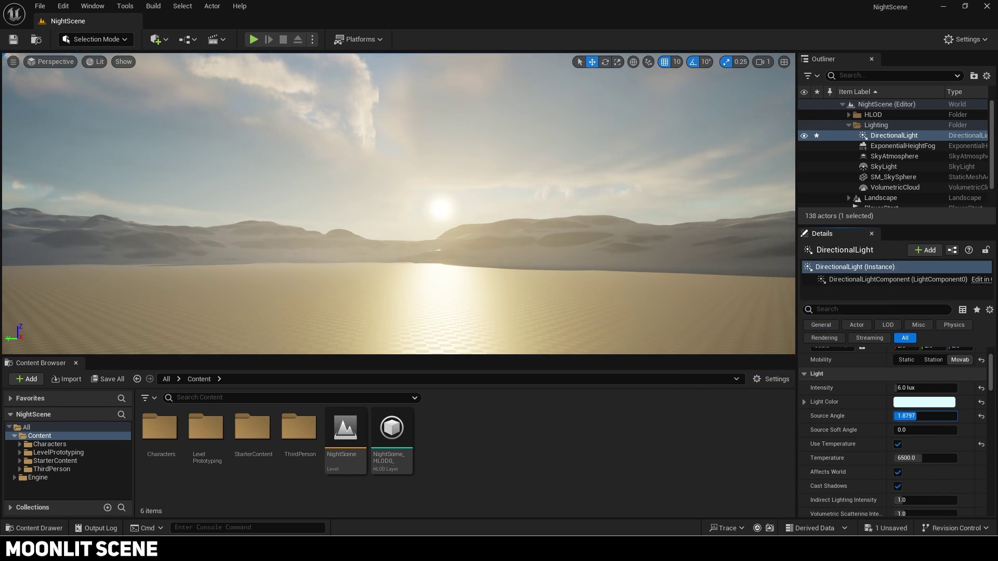
text(2)
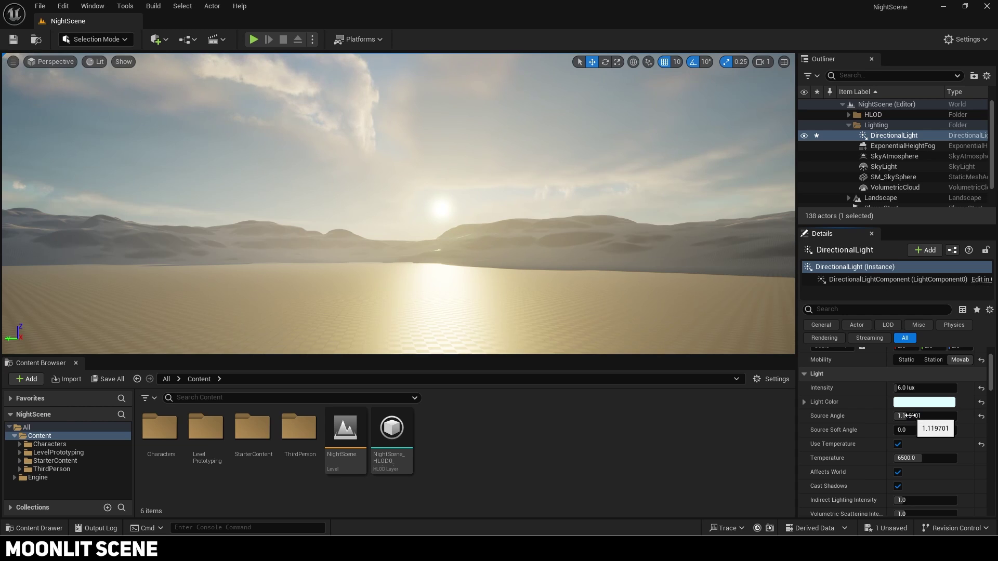
key(Return)
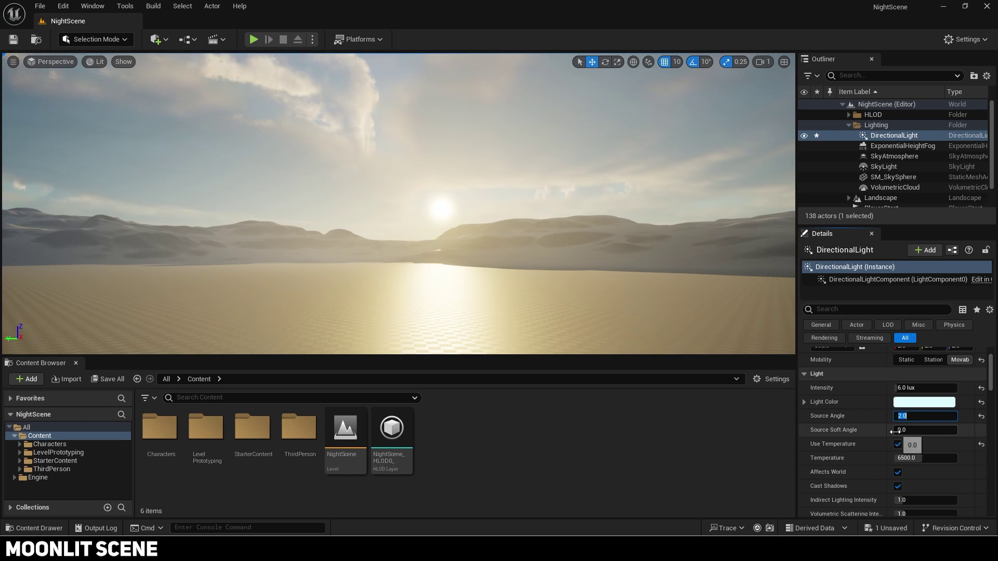
drag(915, 458, 955, 458)
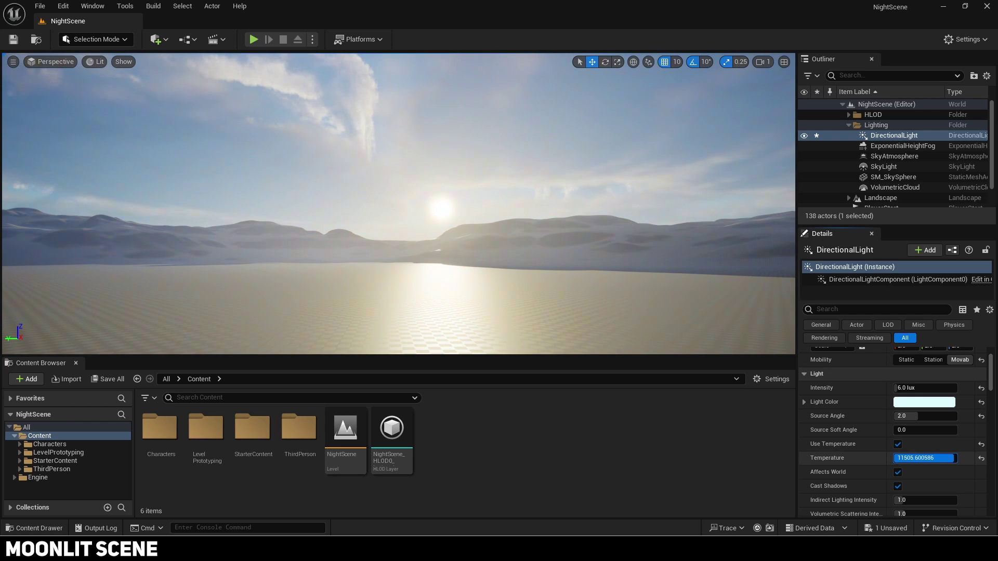
click(915, 458)
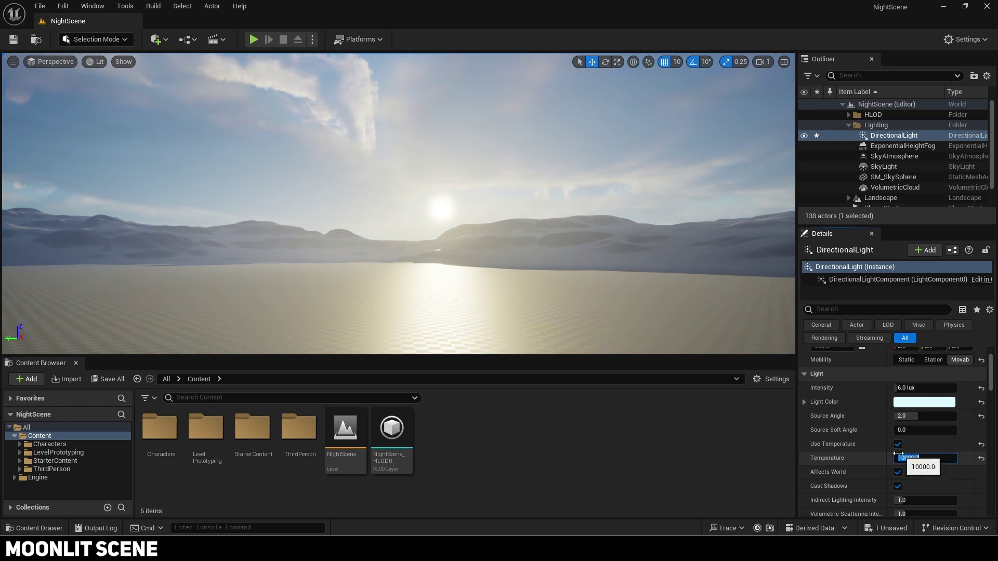
Set the directional light's Indirect Lighting Intensity and Volumetric Scattering Intensity both to 5.0
scroll(869, 447, down, 2)
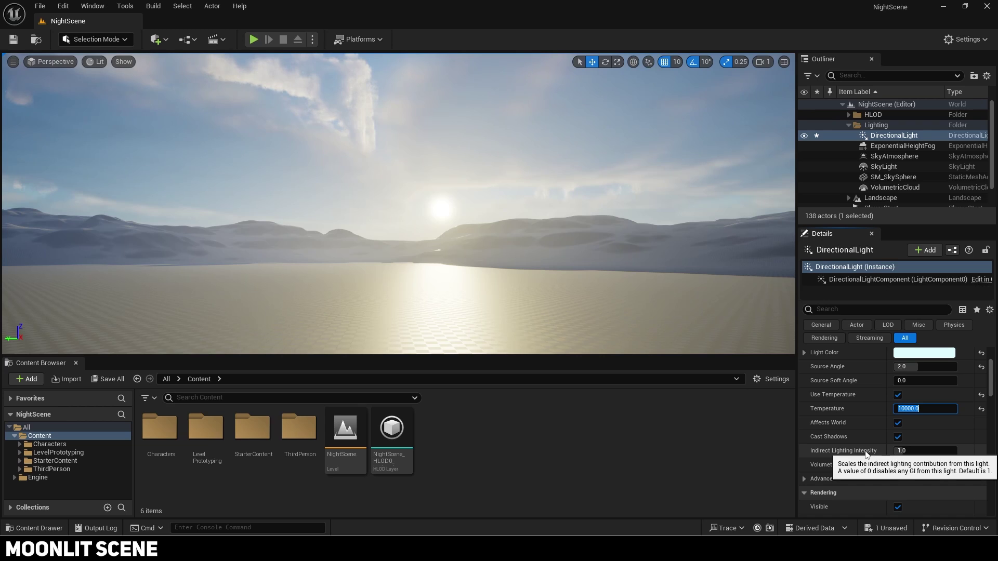
mouse_move(914, 452)
mouse_down()
mouse_move(944, 452)
mouse_move(911, 466)
mouse_move(926, 465)
mouse_up()
text(55)
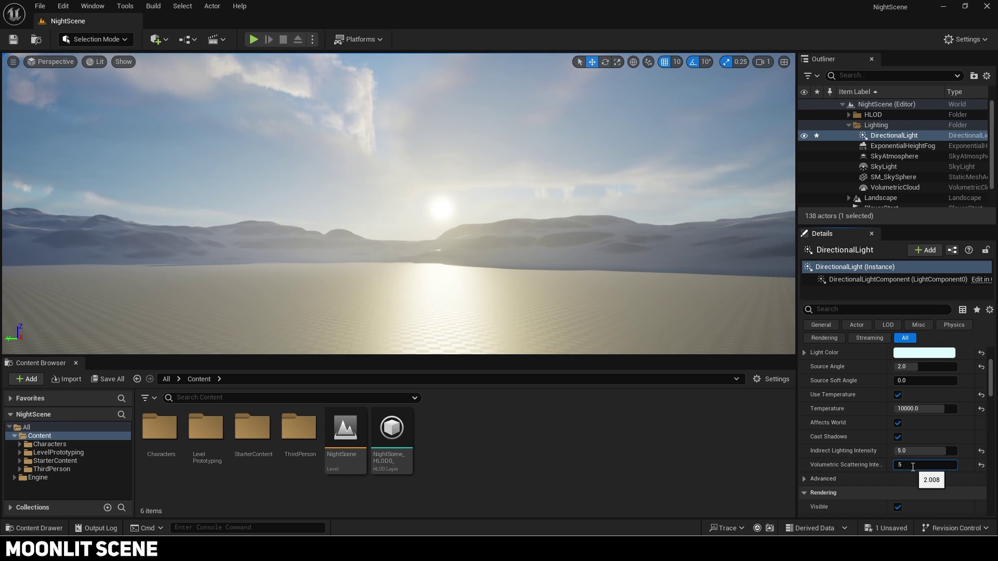
key(Return)
Enable Light Shaft Bloom on the directional light and set its Bloom Scale to 0.02
scroll(854, 440, down, 6)
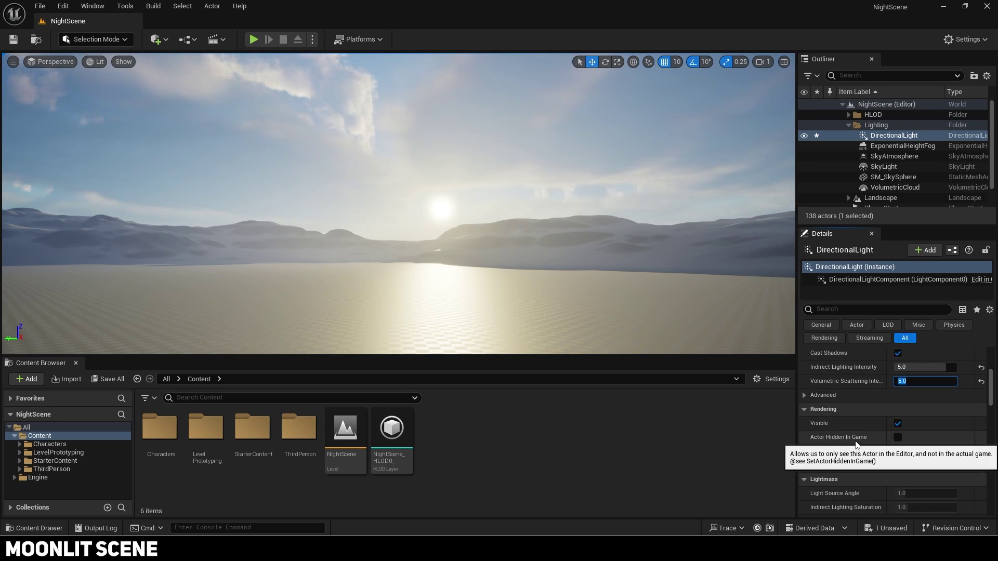
scroll(856, 441, down, 5)
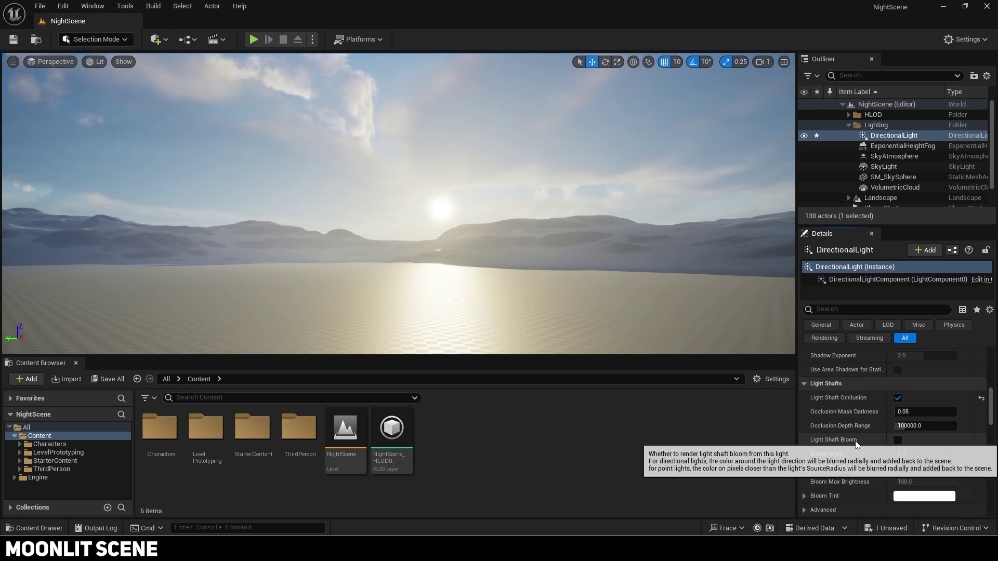
click(898, 423)
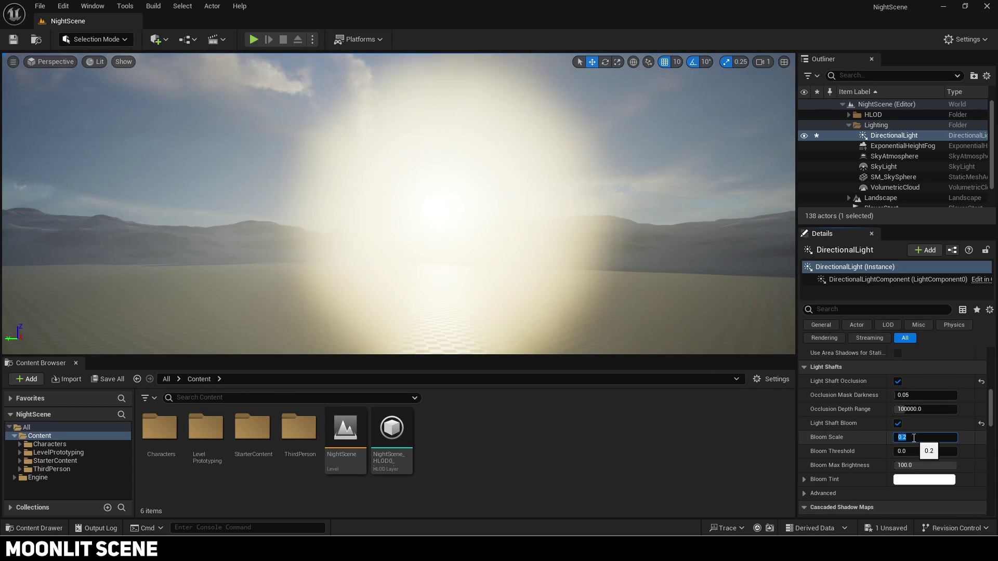
text(0.02)
key(Return)
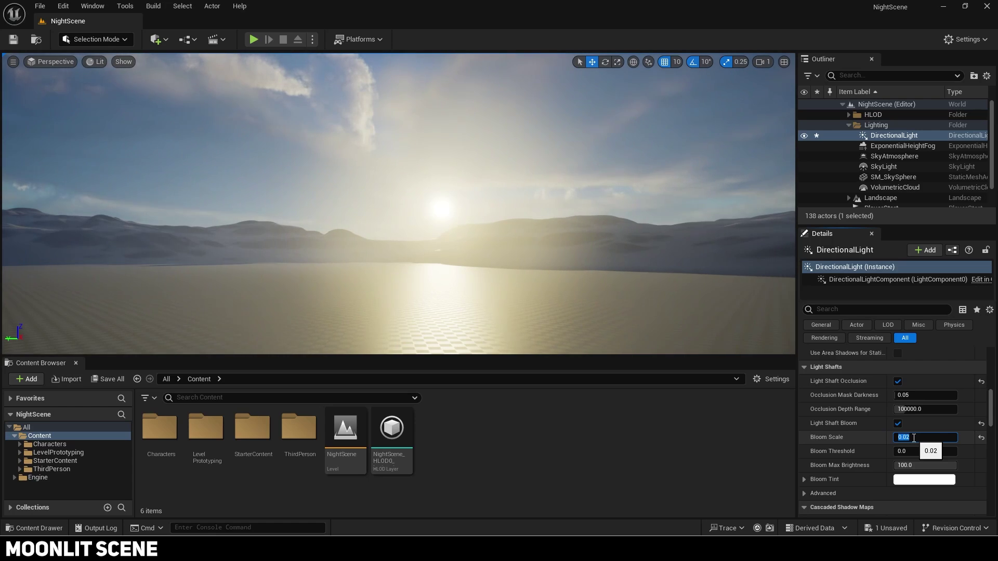
Set the light shafts' Bloom Max Brightness to 50 and Bloom Tint to a pale cyan, about sRGB hex D9F9FF
mouse_move(922, 465)
mouse_down()
mouse_move(894, 465)
mouse_move(907, 465)
mouse_up()
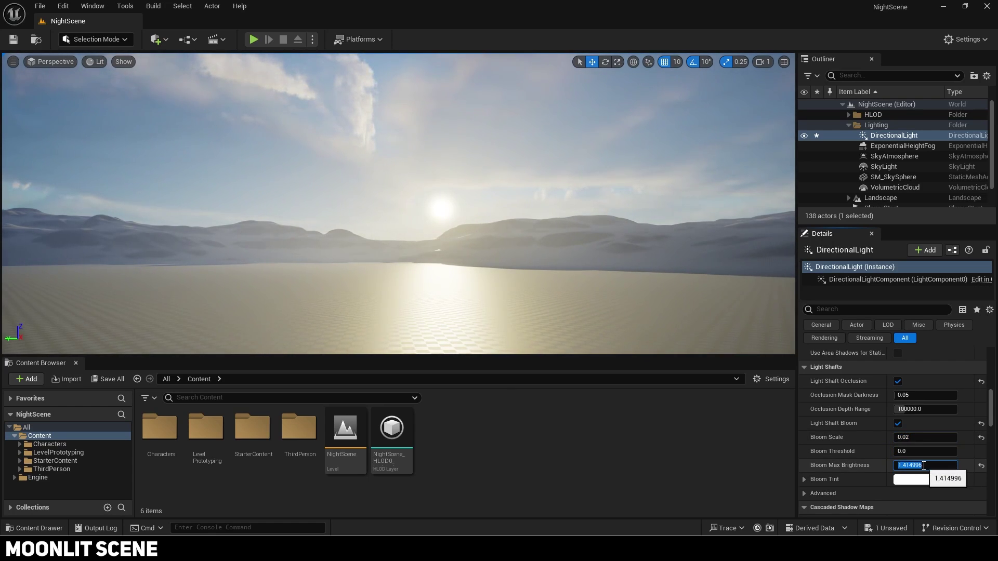
text(50)
key(Return)
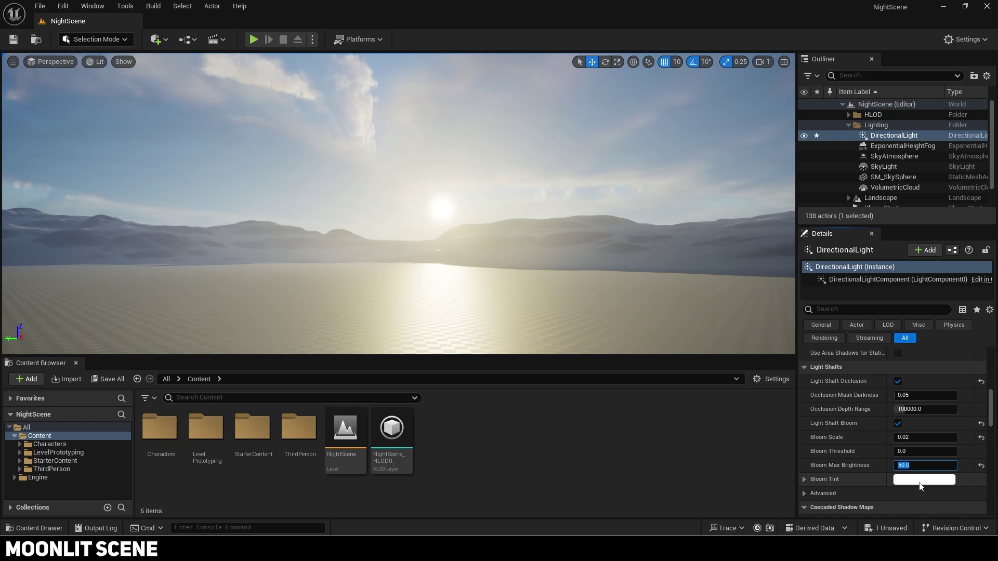
click(921, 480)
drag(751, 350, 737, 346)
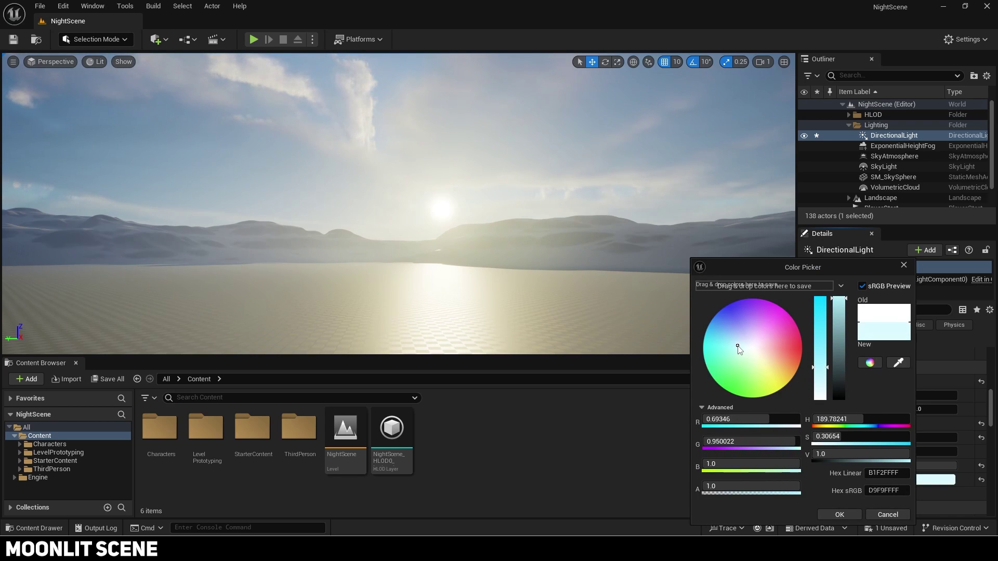
click(834, 515)
Set the directional light's Intensity to 1.0 lux
scroll(915, 478, down, 3)
scroll(915, 479, down, 2)
scroll(918, 481, up, 10)
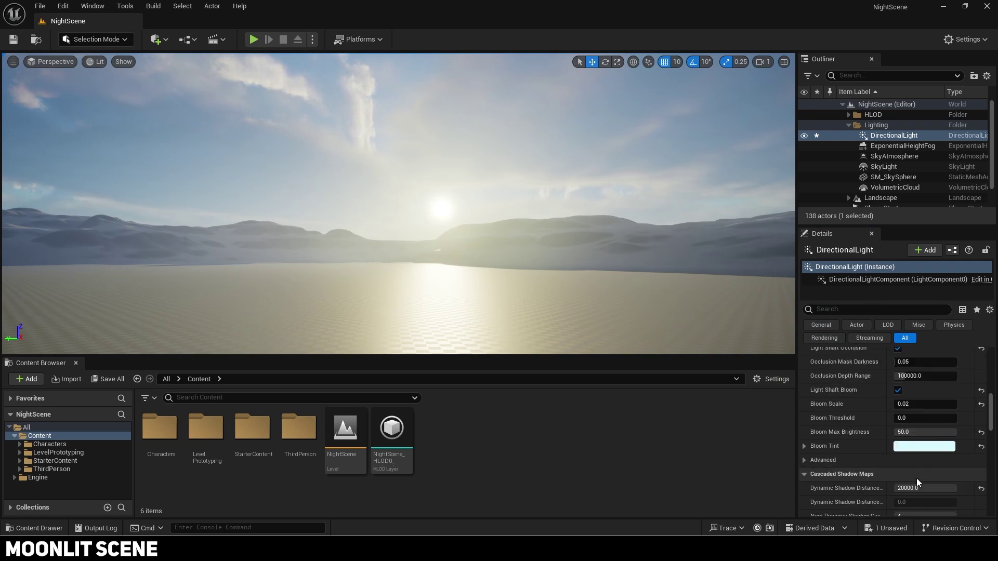
scroll(918, 482, up, 3)
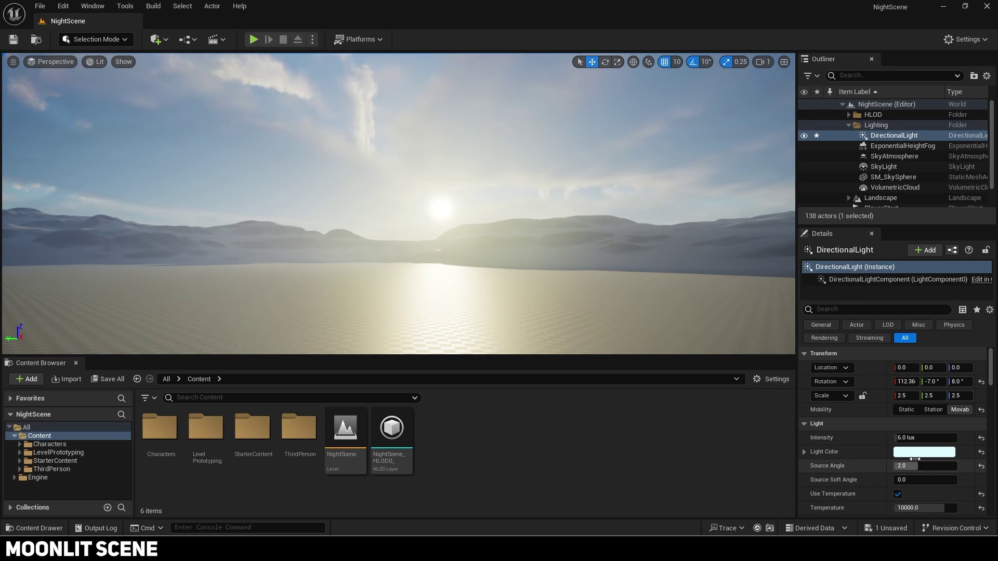
mouse_move(917, 437)
mouse_down()
mouse_move(894, 436)
mouse_move(916, 437)
mouse_up()
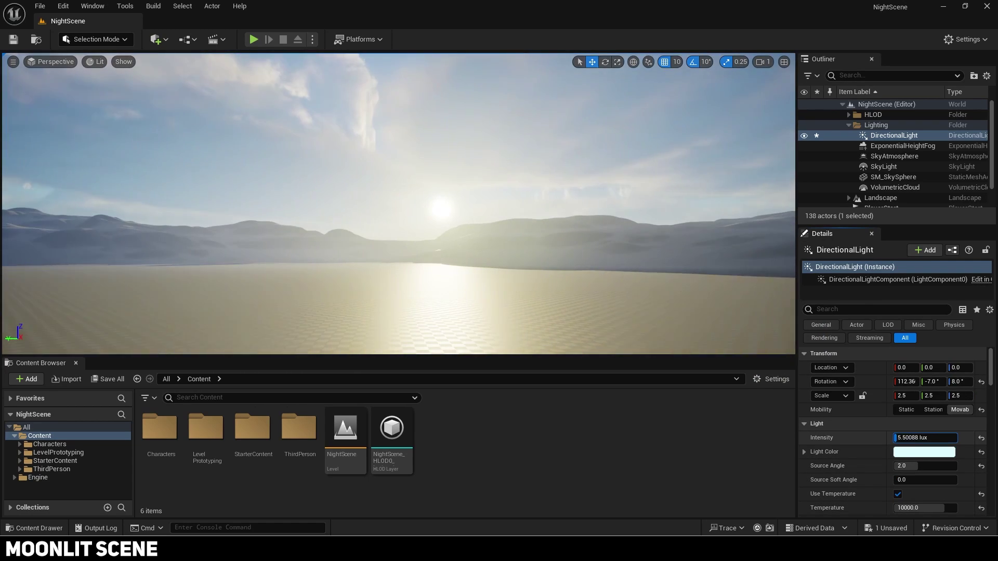
click(917, 437)
text(1)
key(Return)
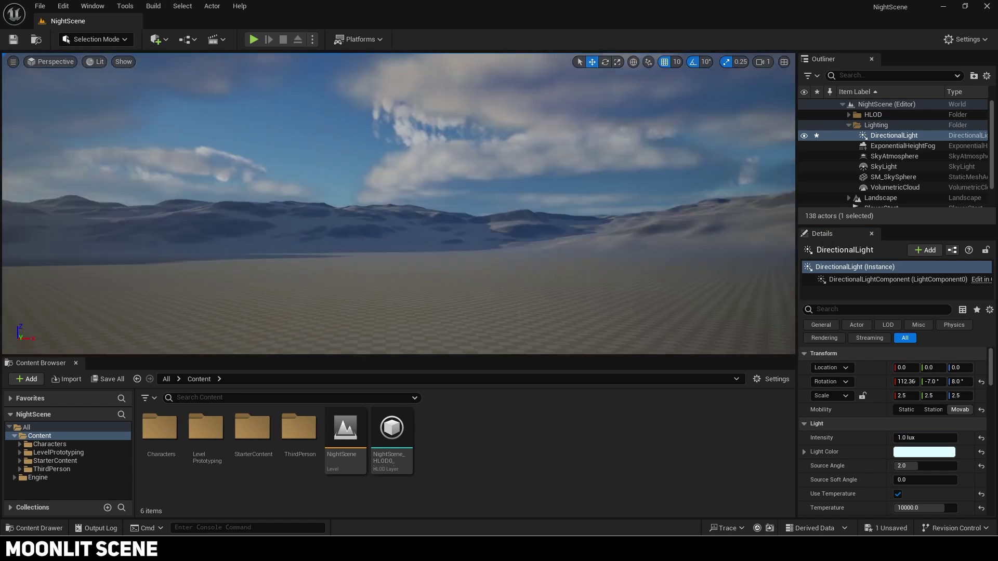
Play the level to examine the dimmed lighting in game, and end the play session
right_drag(430, 196, 780, 217)
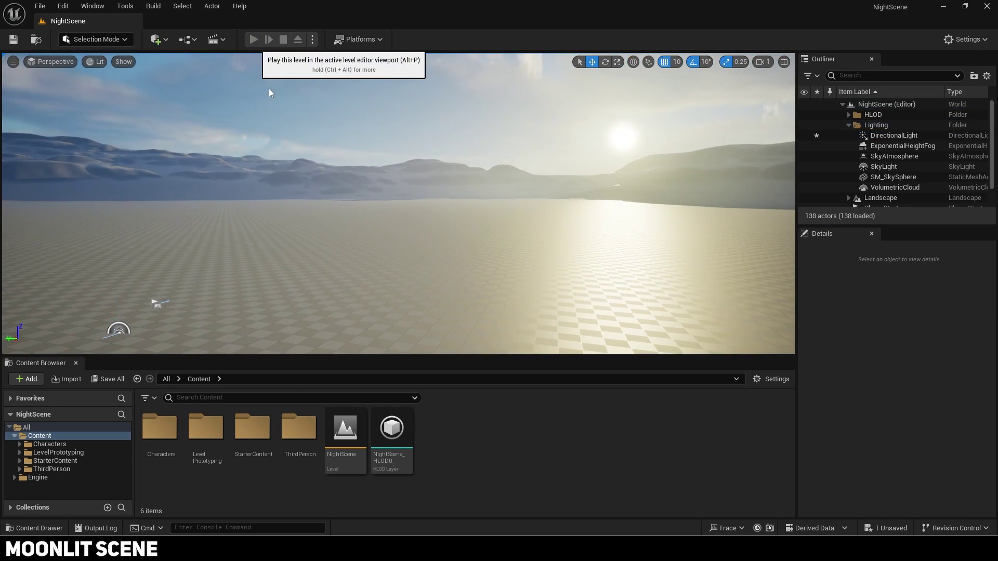
click(254, 39)
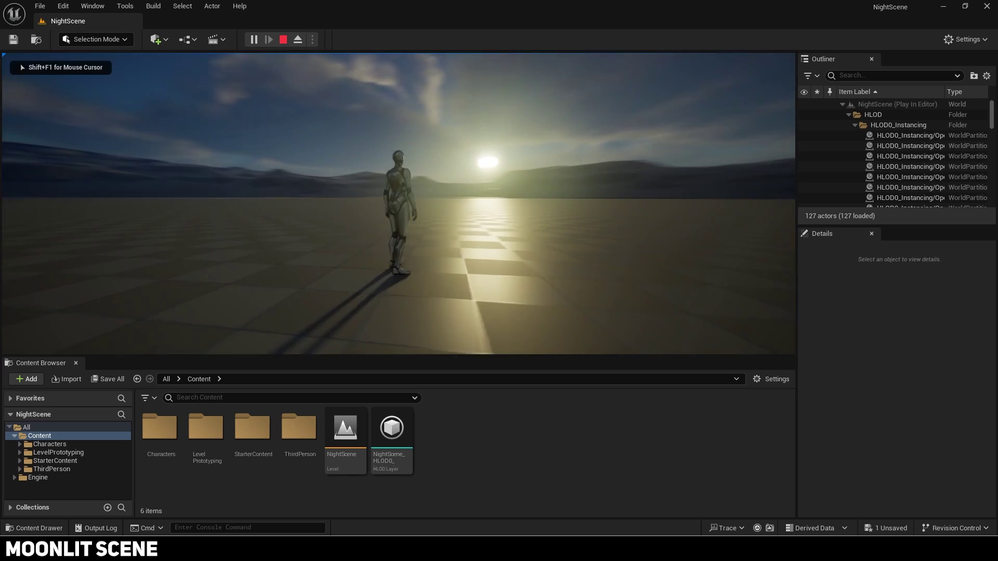
key(Escape)
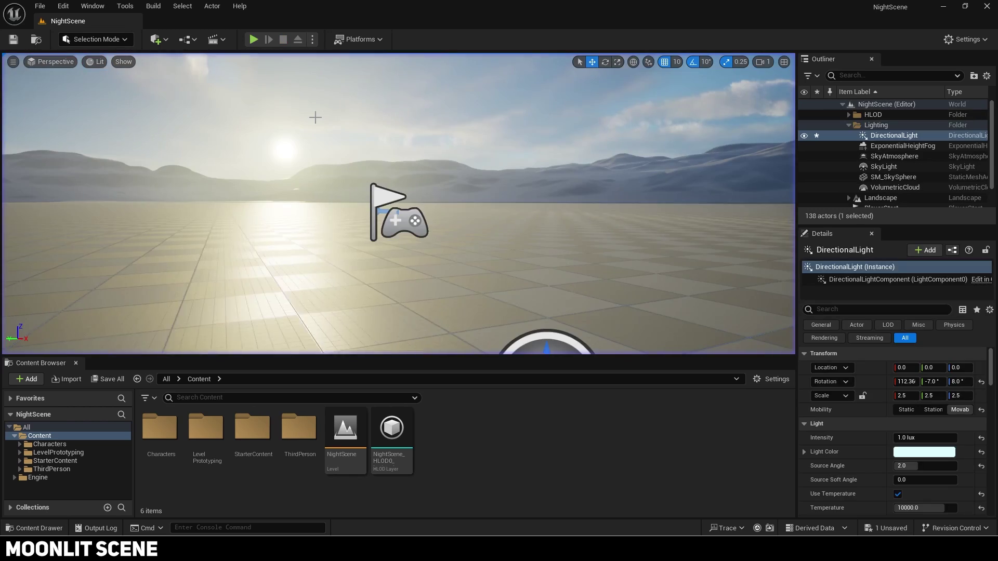
Set the ExponentialHeightFog's Fog Density to 0.05 and its Fog Height Falloff to 0.1
key(s)
right_drag(456, 168, 456, 200)
right_drag(328, 171, 341, 141)
click(881, 149)
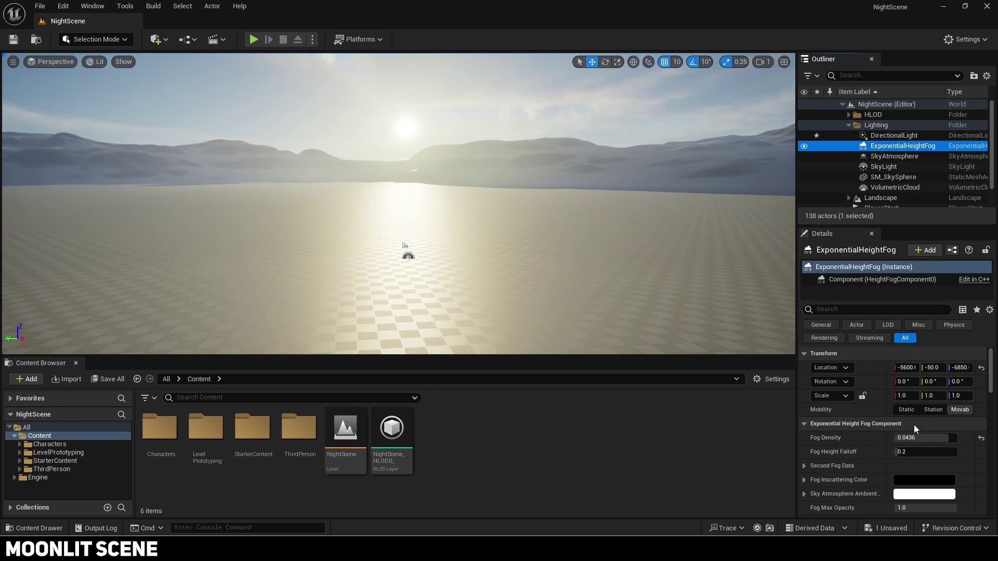
drag(917, 437, 892, 436)
scroll(879, 447, down, 1)
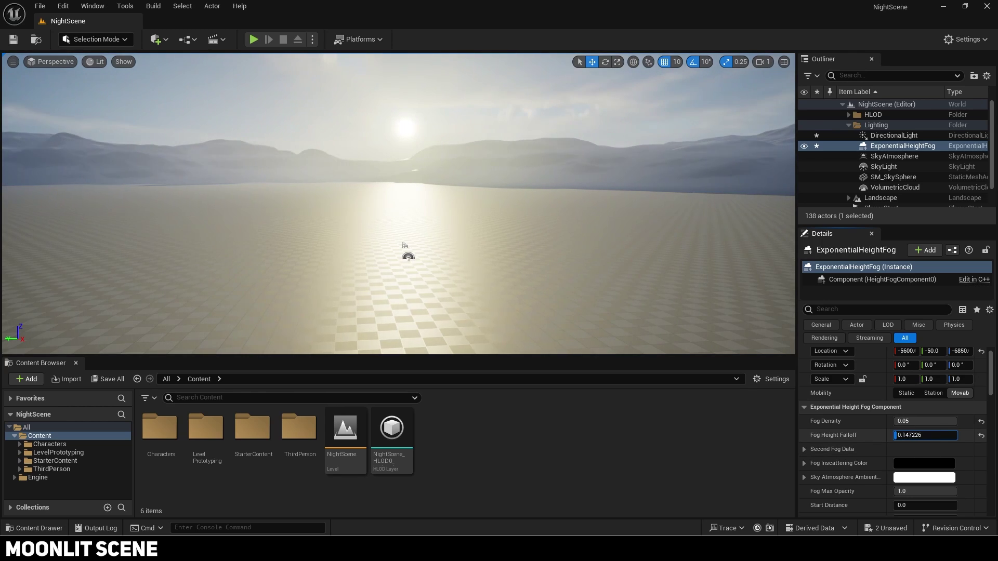
click(913, 436)
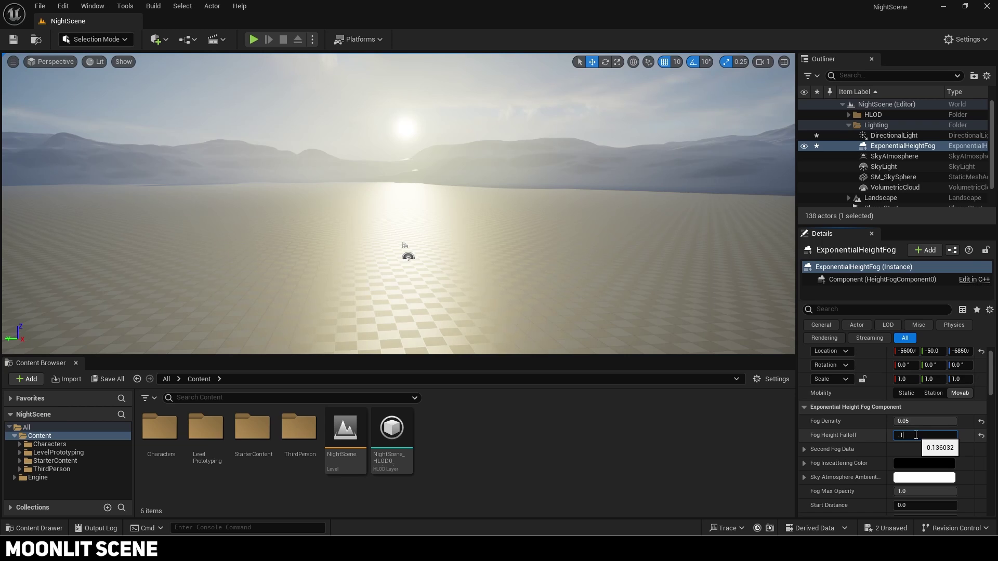
key(Return)
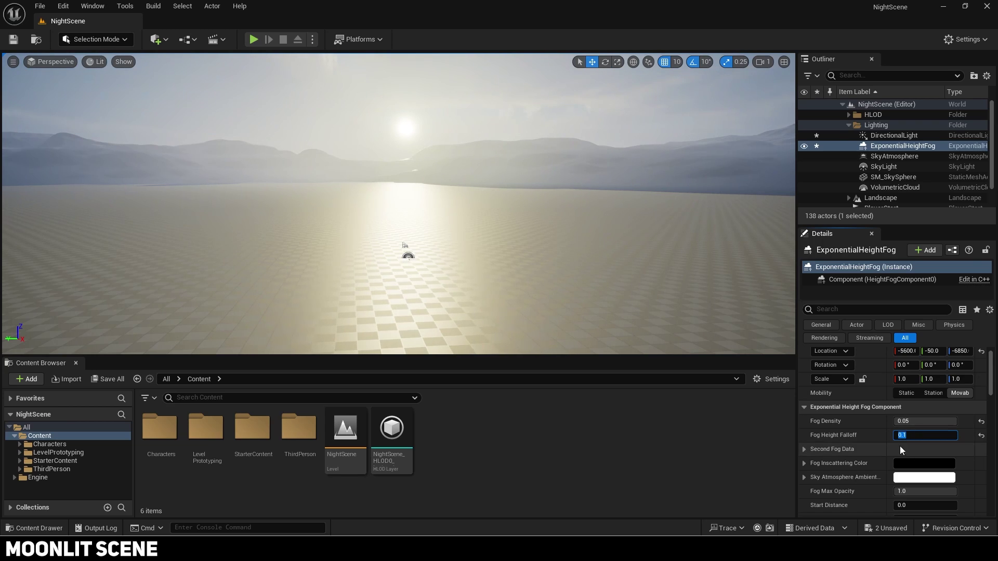
Set the ExponentialHeightFog's Sky Atmosphere Ambient color to a light cyan, about sRGB hex 97E7FF
scroll(893, 452, down, 2)
click(903, 447)
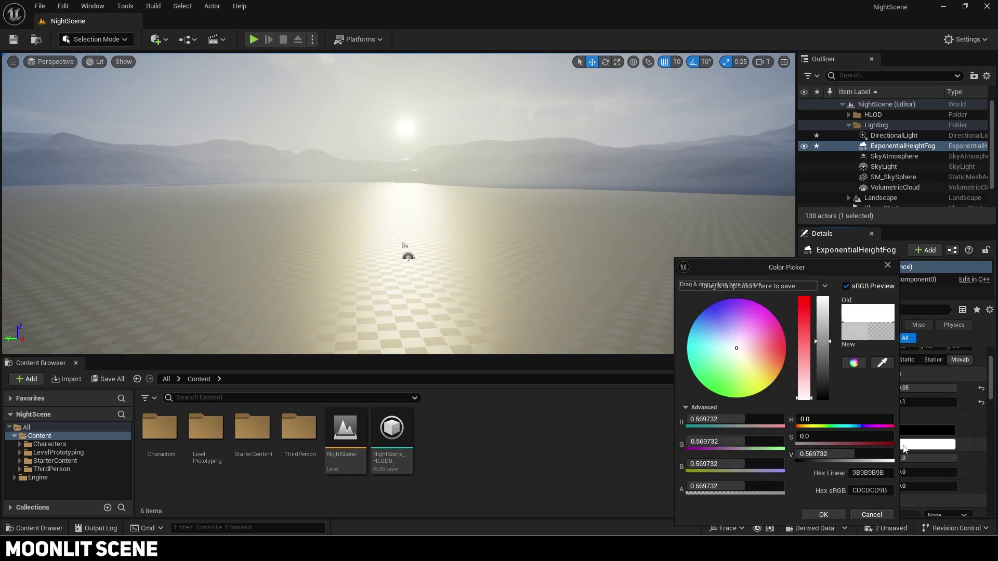
drag(738, 347, 705, 340)
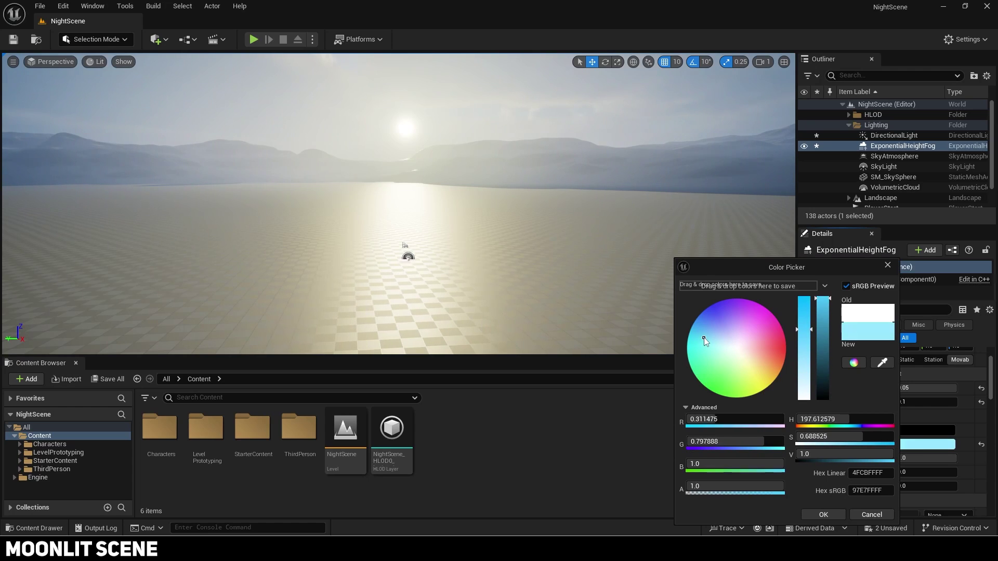
click(823, 515)
Try lower Fog Max Opacity values on the height fog, such as about 0.79, and return it to 1.0
scroll(860, 443, down, 1)
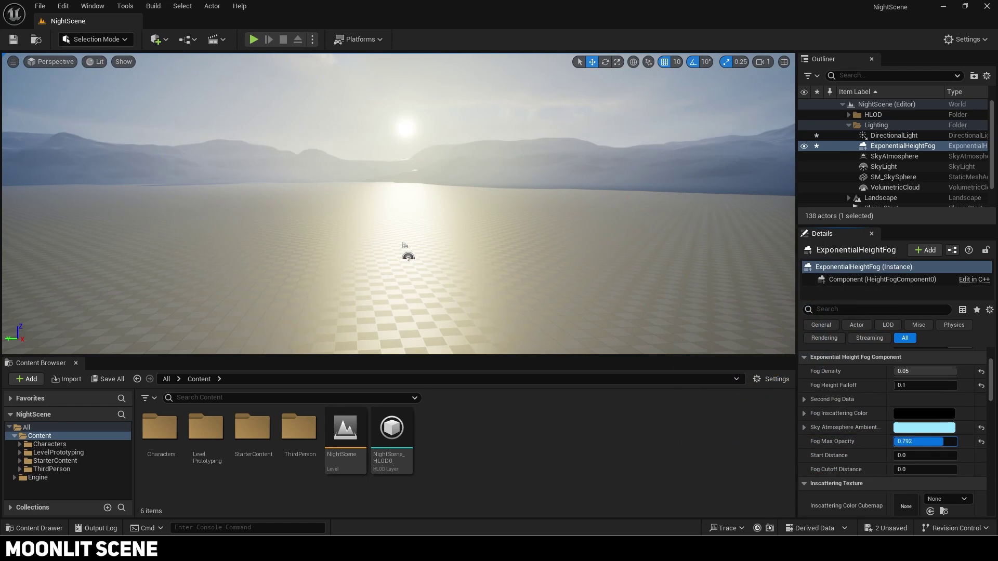
drag(944, 441, 923, 441)
right_drag(610, 296, 412, 271)
drag(931, 441, 967, 442)
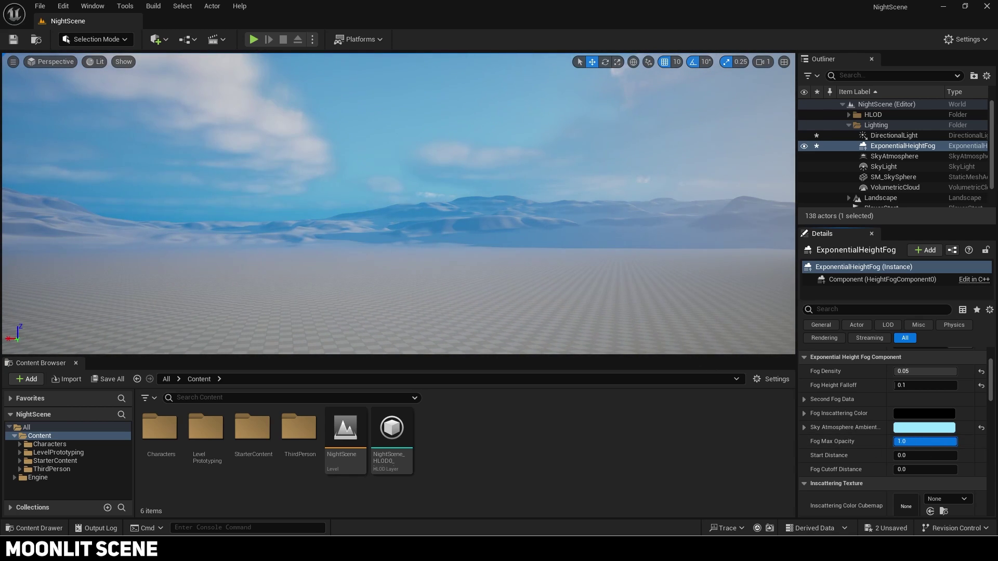
right_drag(653, 298, 599, 297)
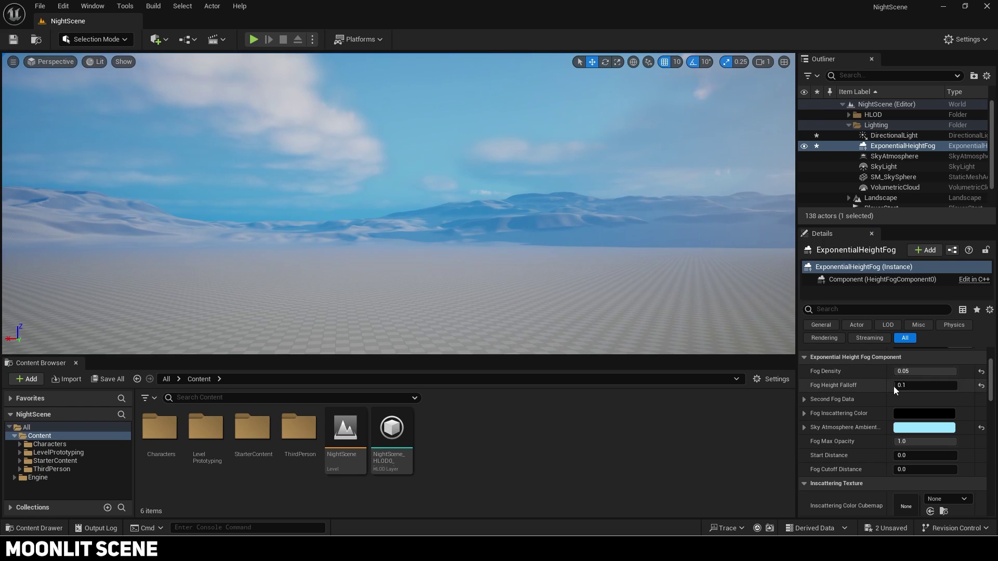
Sample a medium blue from the viewport for the height fog's Sky Atmosphere Ambient color, keeping the fog actor selected
click(916, 429)
click(895, 362)
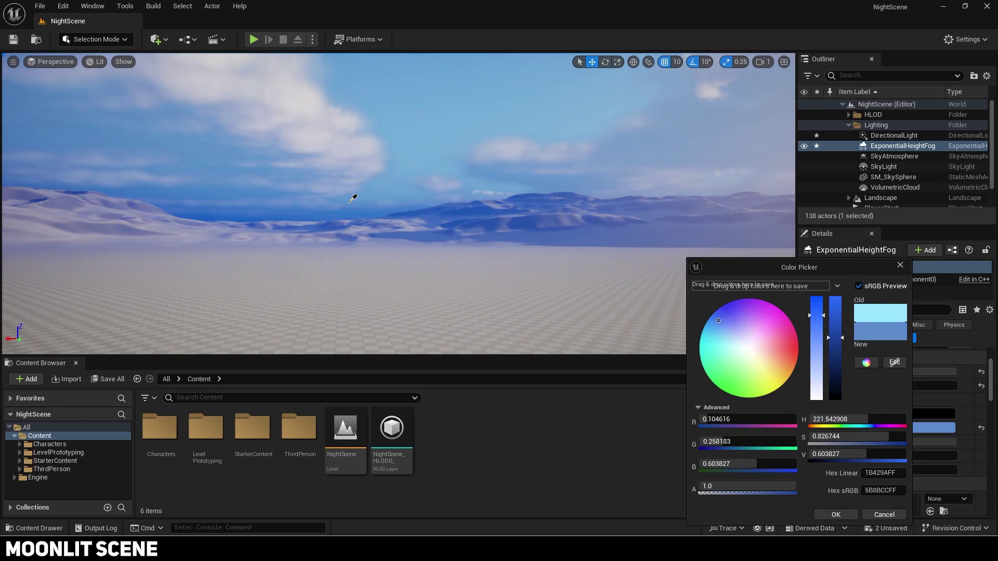
click(578, 319)
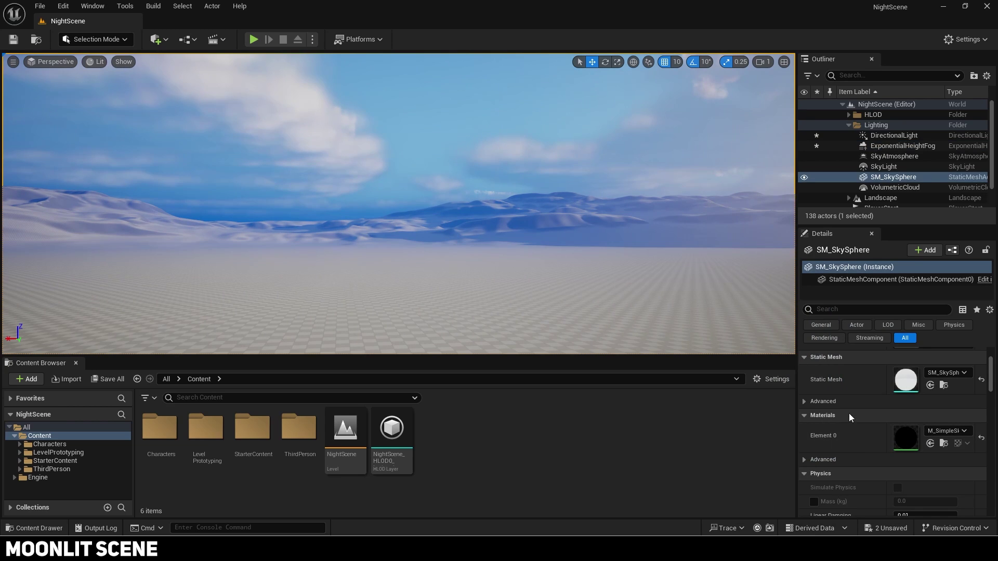
click(887, 148)
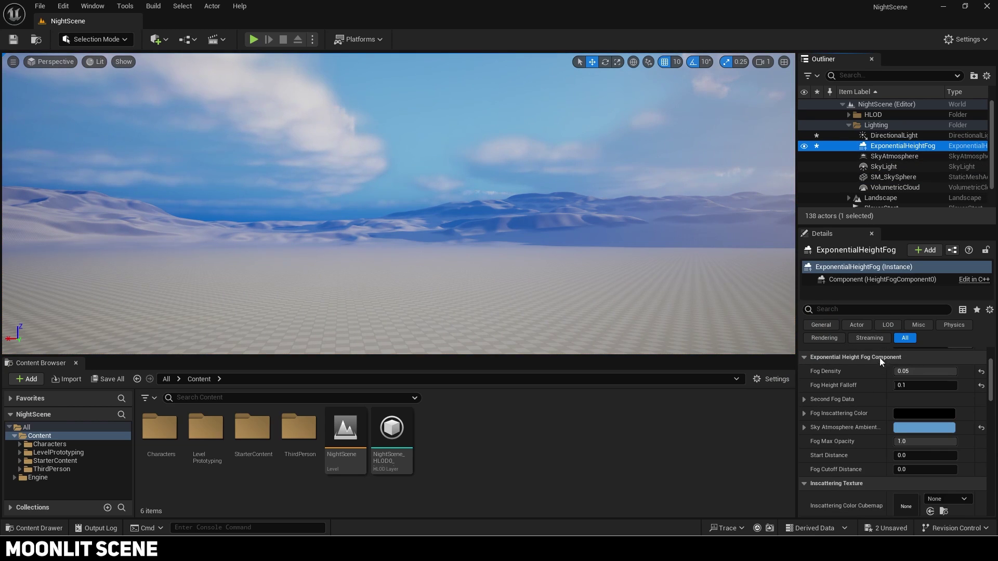
Enable Volumetric Fog on the ExponentialHeightFog and set its Scattering Distribution to 0.1
scroll(878, 392, down, 10)
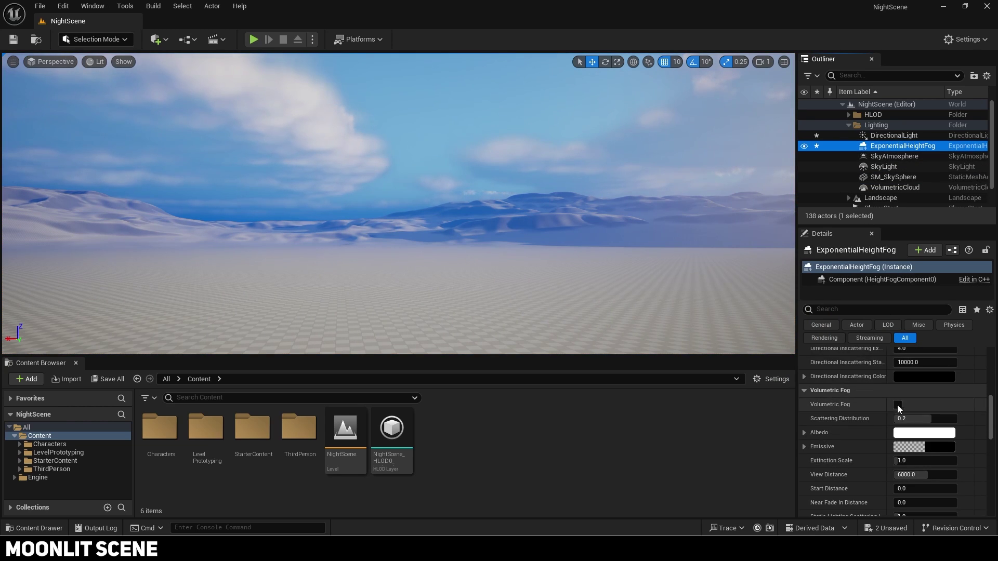
click(897, 405)
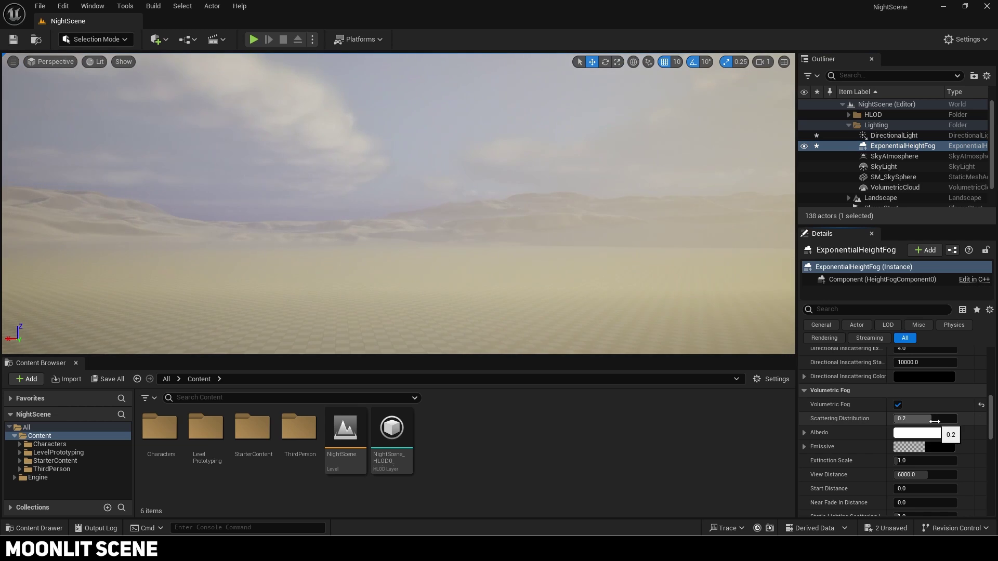
text(0.1)
key(Return)
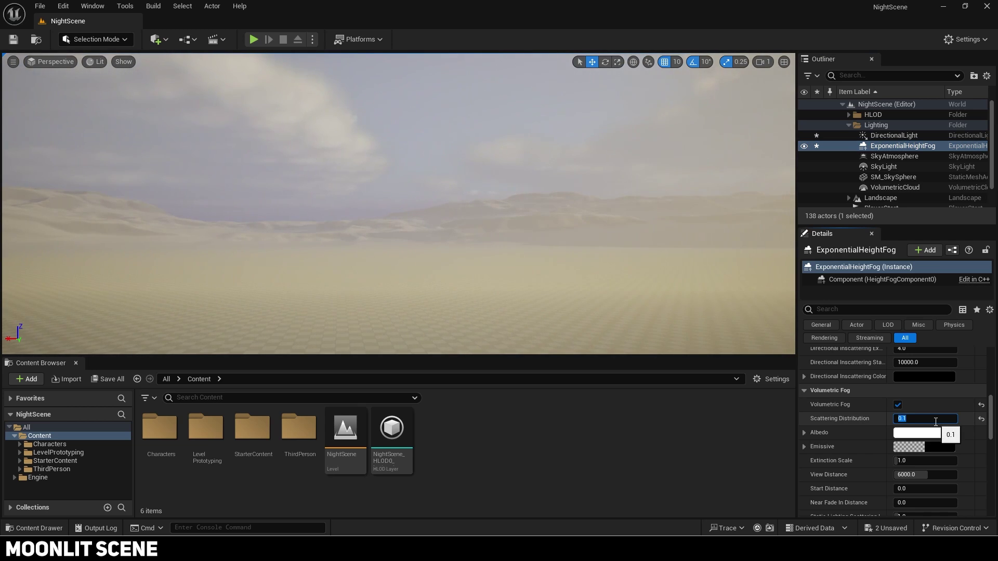
right_drag(468, 208, 499, 208)
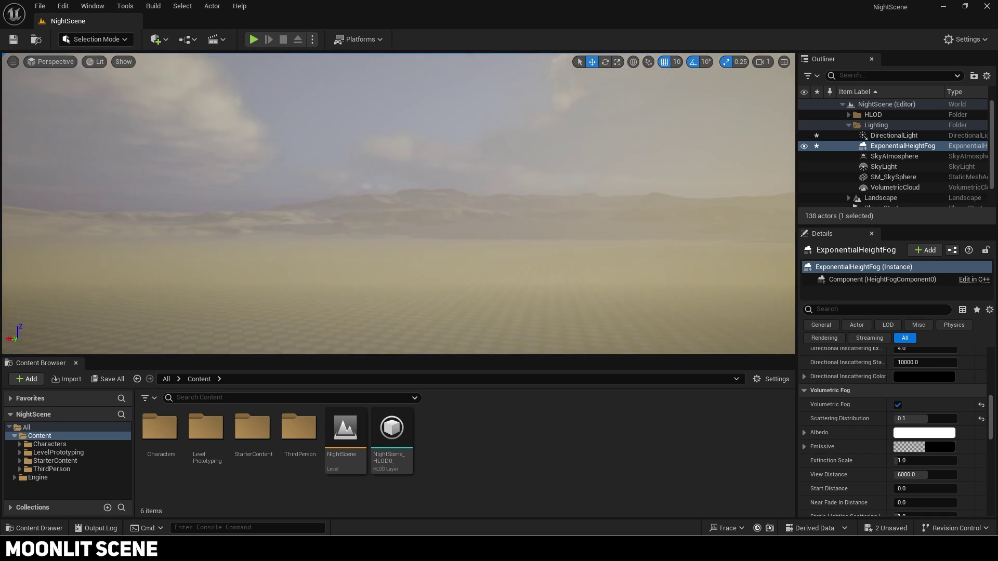
Set the volumetric fog's Albedo to a pale cyan-blue and its Extinction Scale to 0.5
click(915, 440)
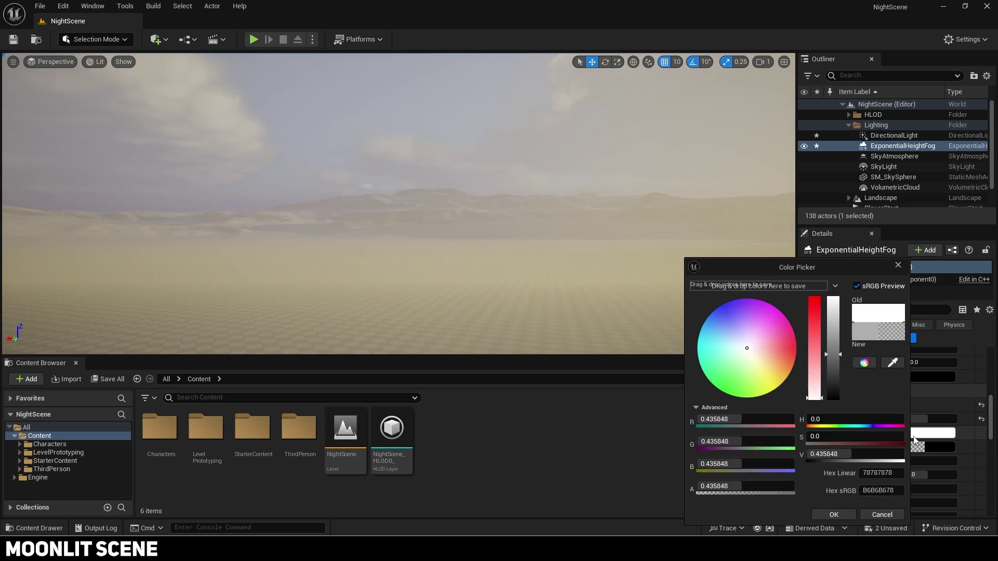
drag(747, 347, 719, 354)
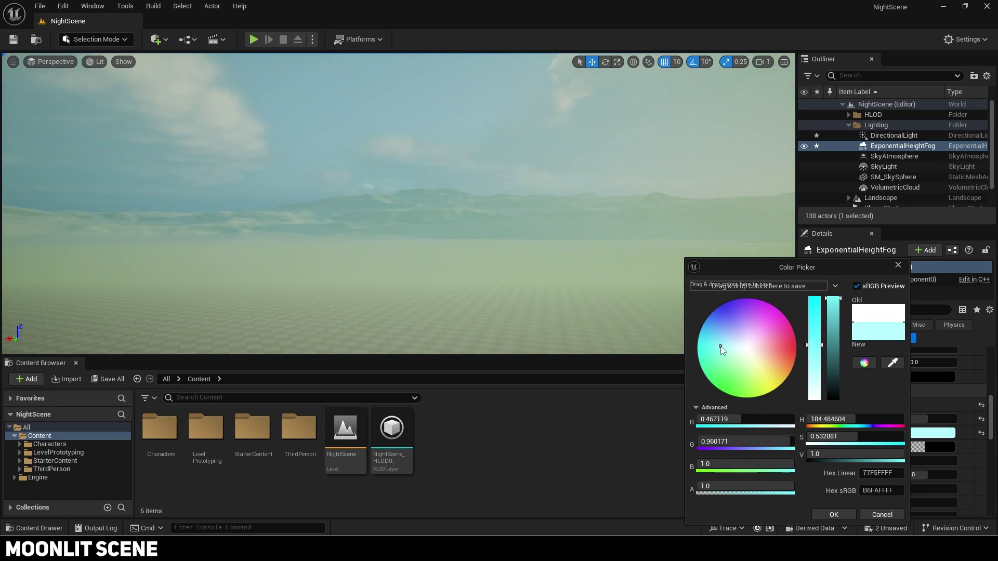
click(835, 515)
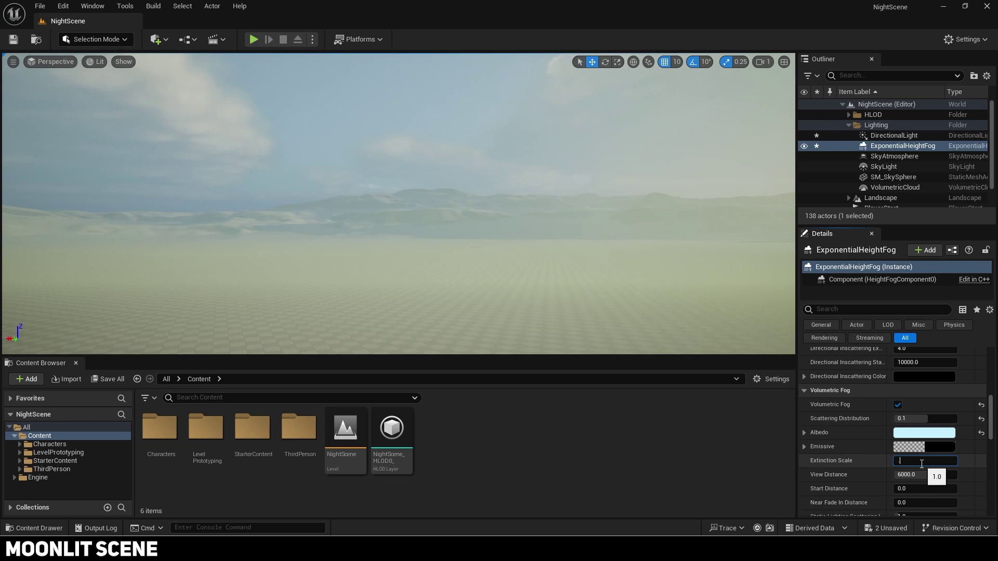
text(0.5)
key(Return)
Try a volumetric fog View Distance of 1000, and undo the View Distance changes
scroll(888, 436, down, 1)
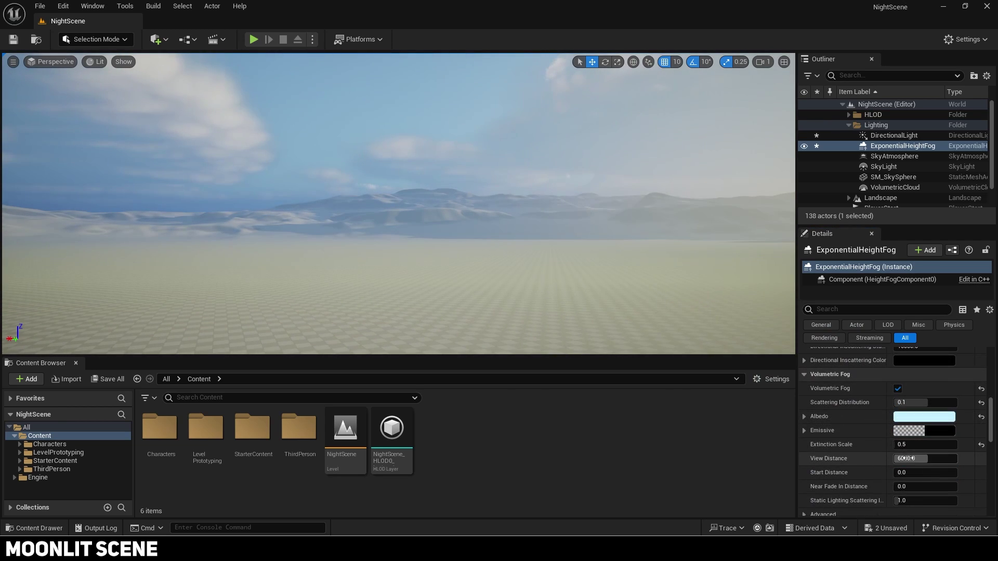
click(910, 458)
text(1000)
key(Return)
drag(895, 458, 924, 459)
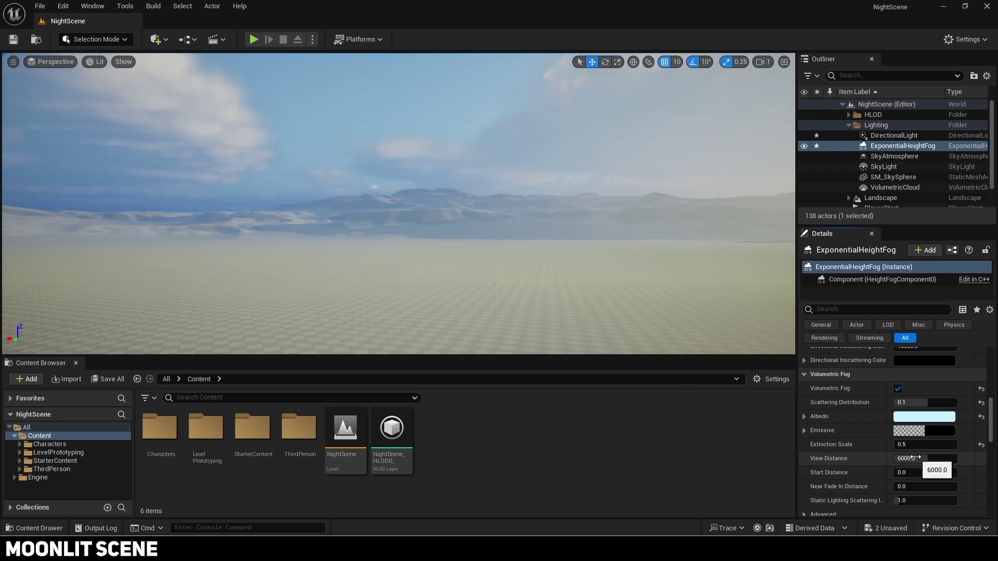
key(ctrl+z)
Set the volumetric fog's View Distance to 3000 and check the fog near the player start
click(915, 458)
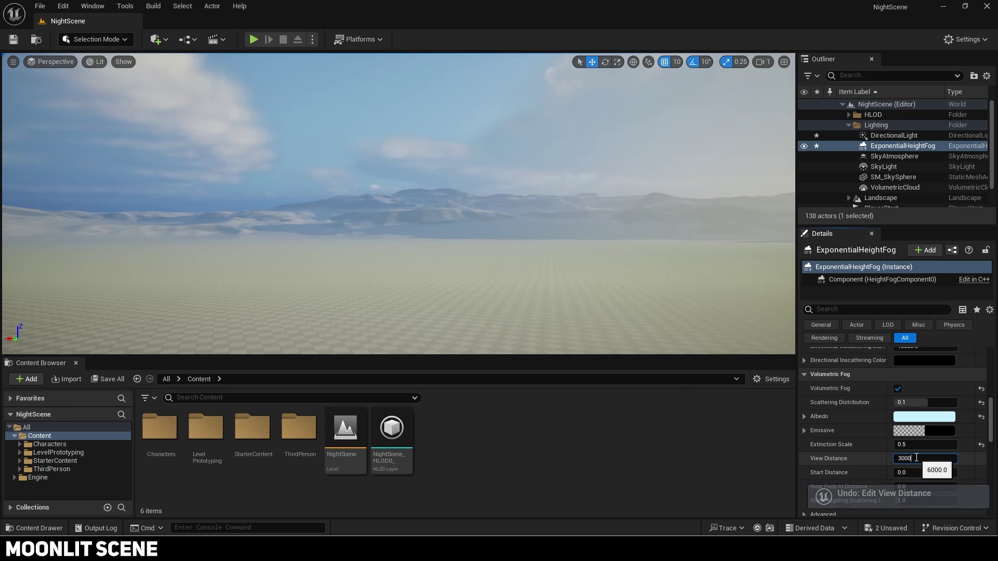
key(Return)
scroll(878, 452, down, 3)
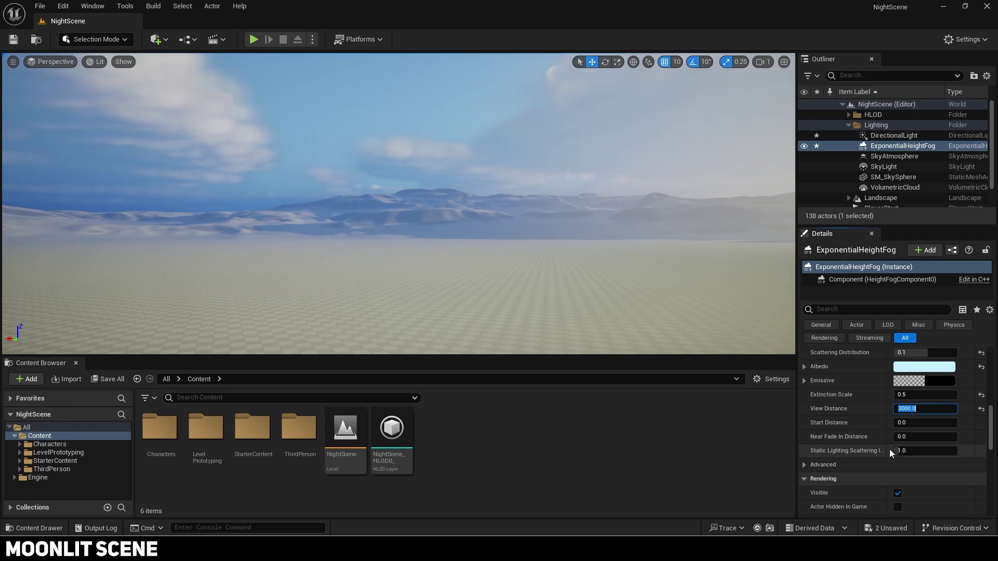
mouse_move(910, 423)
mouse_down()
mouse_move(957, 423)
mouse_move(894, 423)
mouse_up()
mouse_move(604, 280)
right_down()
mouse_move(650, 323)
mouse_move(687, 296)
mouse_move(604, 281)
right_up()
key(w)
Set the SkyAtmosphere's Atmosphere Height to 5.0
click(887, 156)
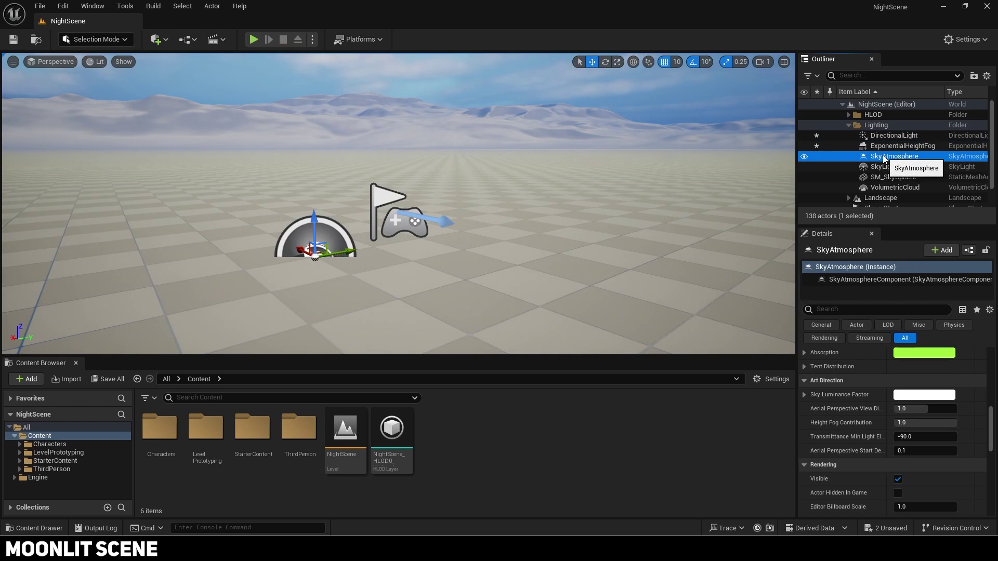
scroll(860, 391, up, 8)
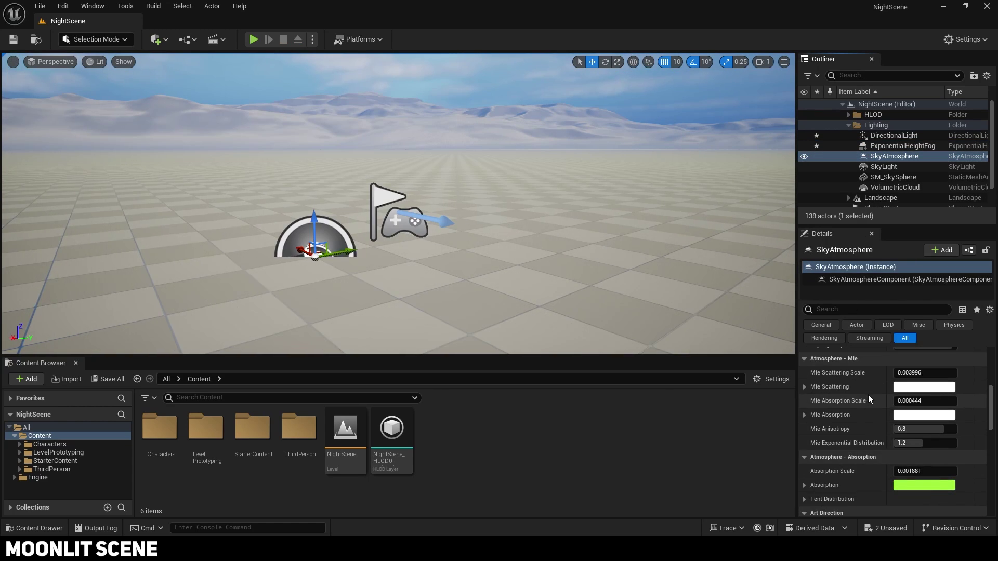
scroll(869, 395, up, 5)
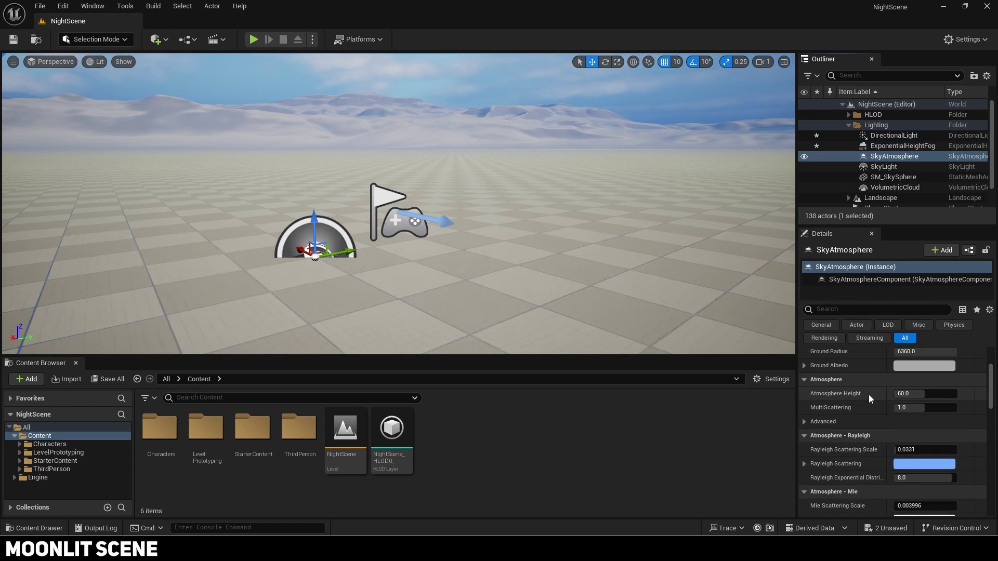
mouse_move(904, 443)
mouse_down()
mouse_move(878, 443)
mouse_move(894, 443)
mouse_up()
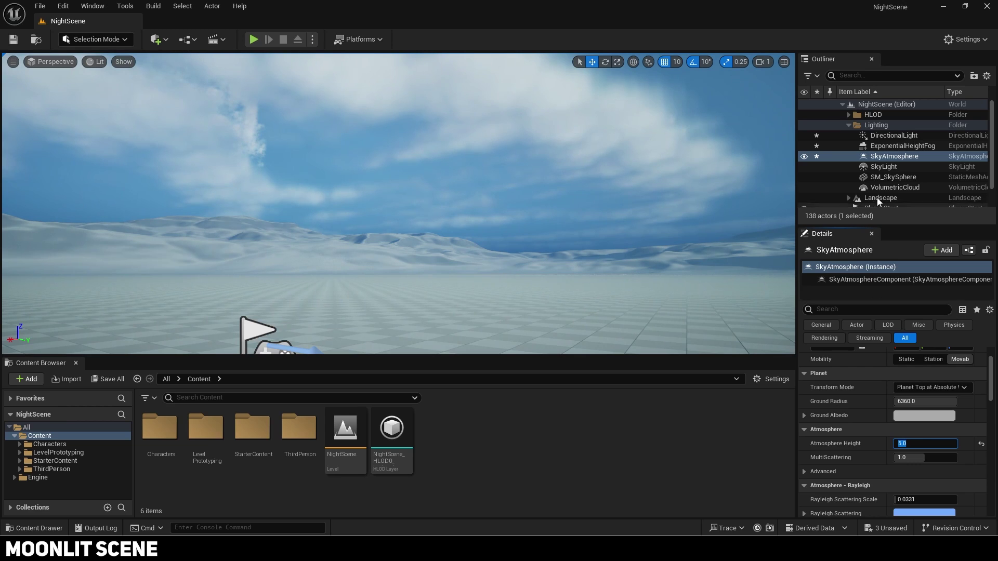
Set the SkyLight's Intensity Scale to 2.0
click(883, 167)
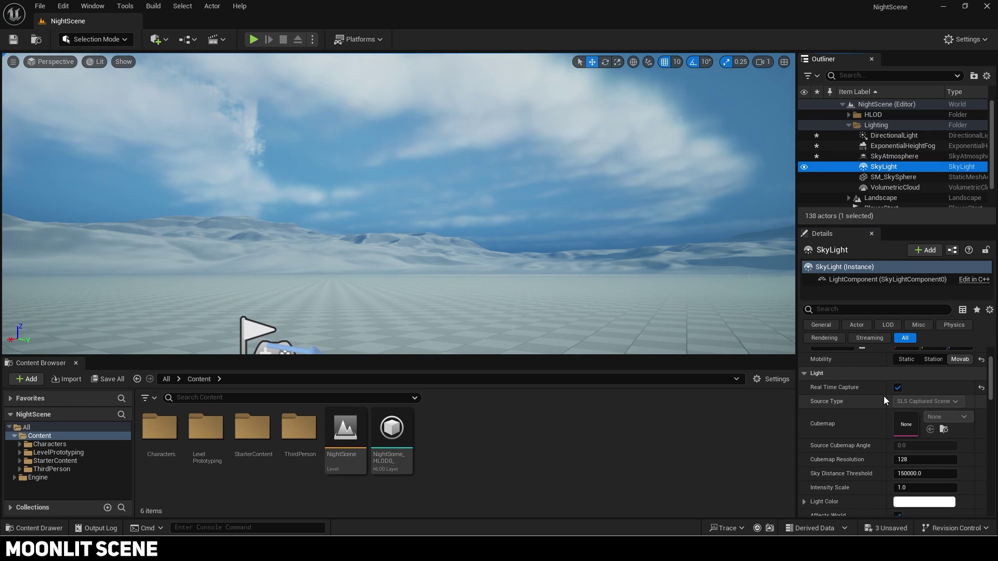
scroll(883, 398, down, 2)
scroll(884, 398, down, 1)
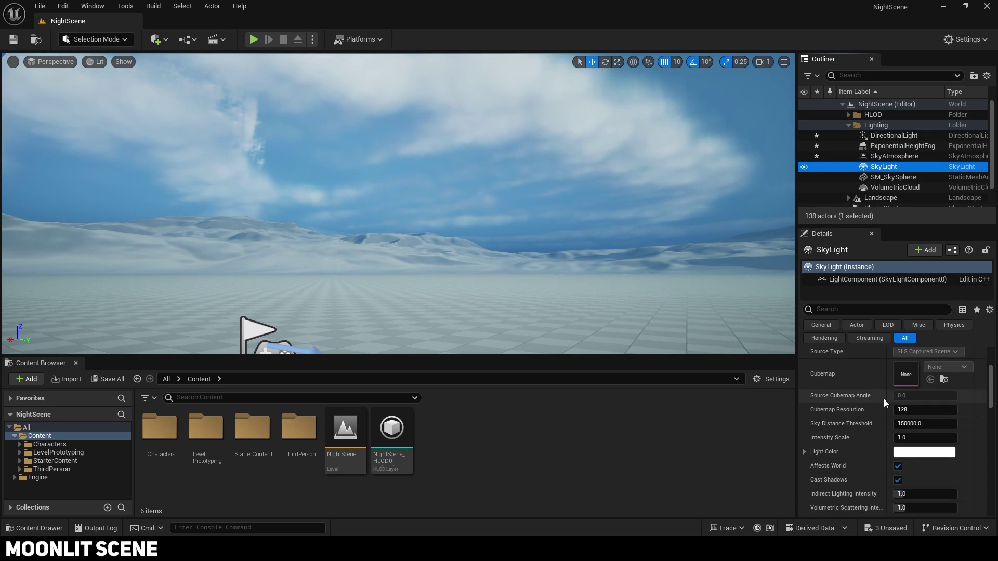
mouse_move(905, 437)
mouse_down()
mouse_move(921, 437)
mouse_move(894, 437)
mouse_move(912, 437)
mouse_up()
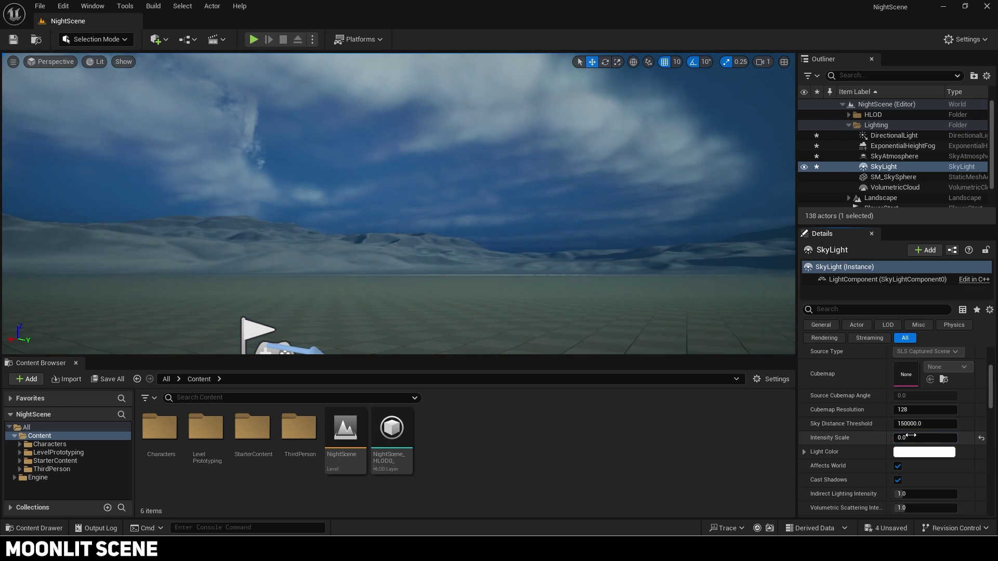
click(912, 436)
text(2)
key(Return)
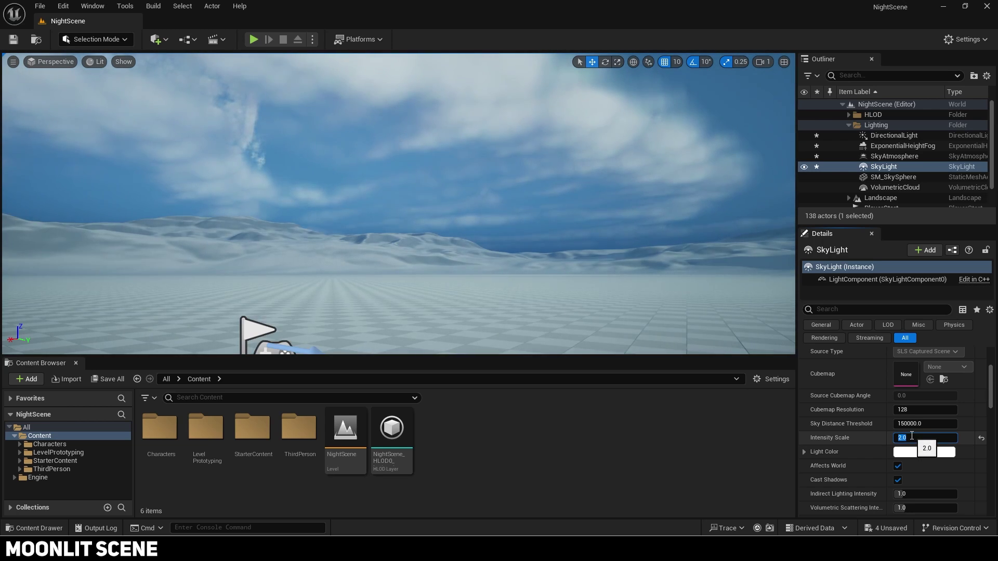
Set the SkyLight's Light Color to a pale blue, about sRGB hex C0EAFF
click(911, 452)
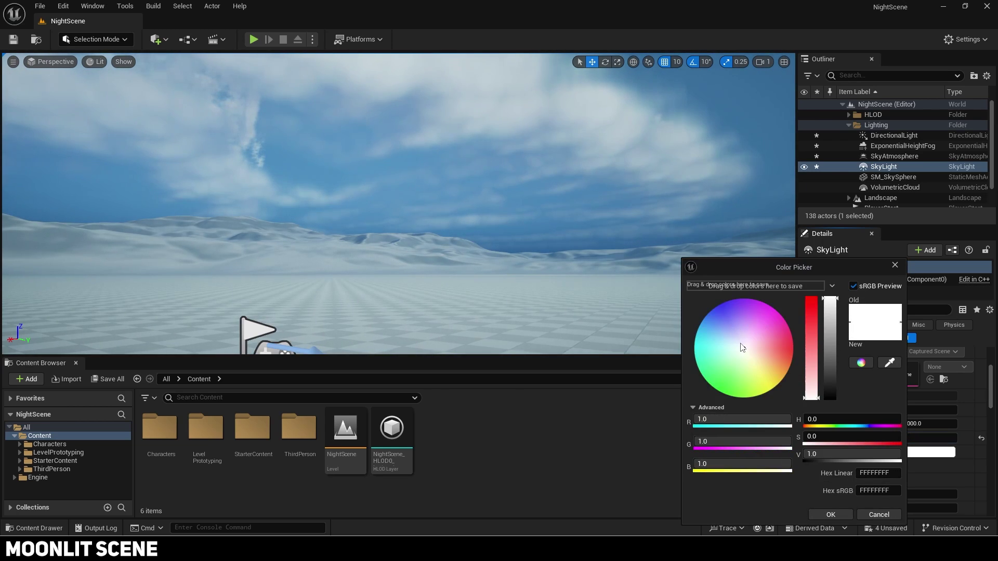
drag(742, 347, 722, 348)
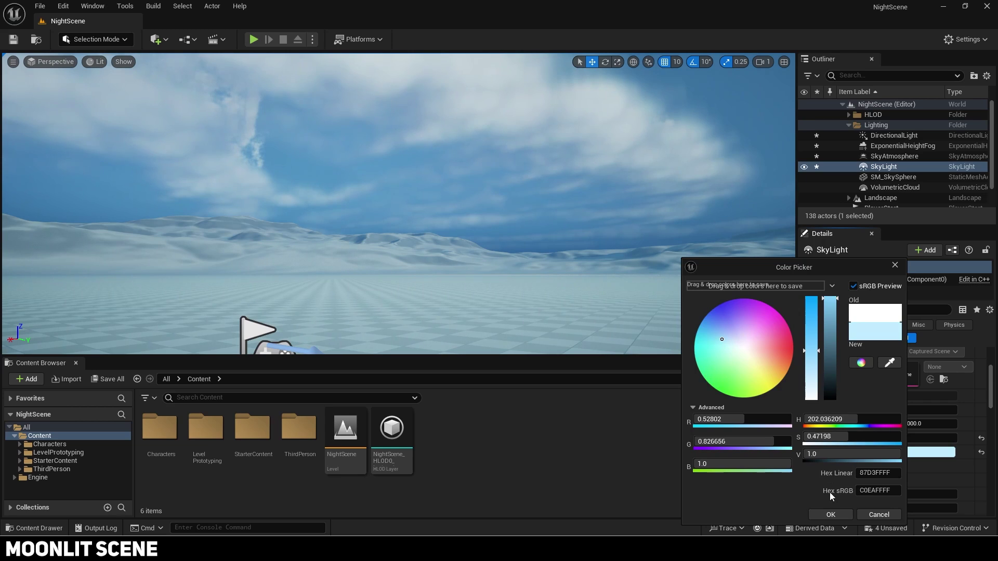
click(832, 514)
scroll(851, 441, down, 2)
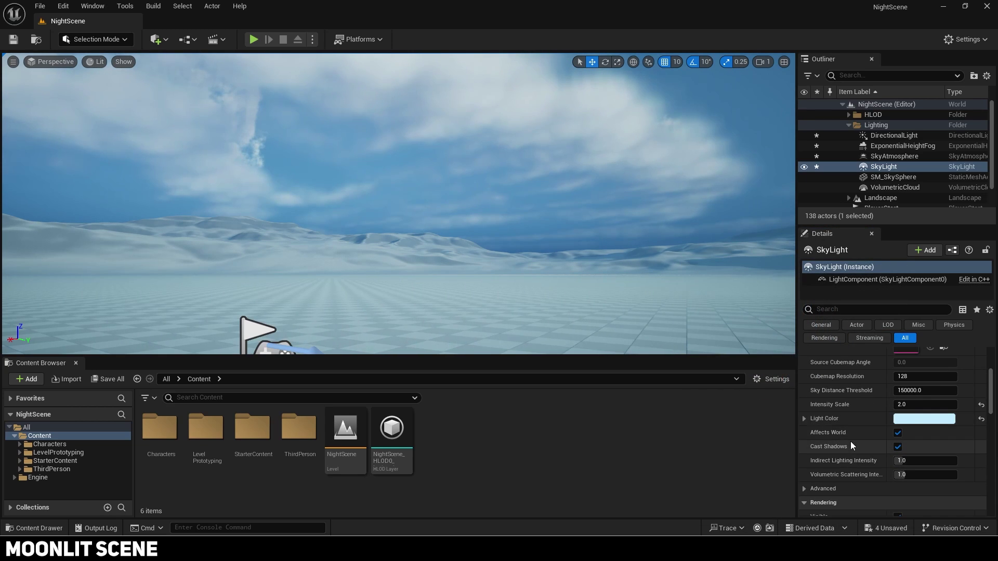
scroll(851, 441, up, 2)
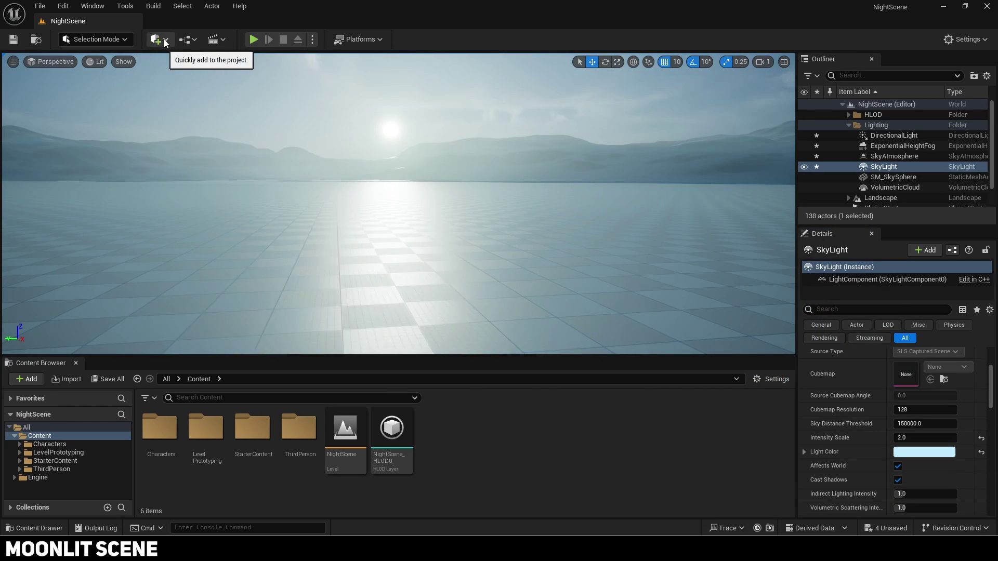
Add a PostProcessVolume to the level
click(165, 42)
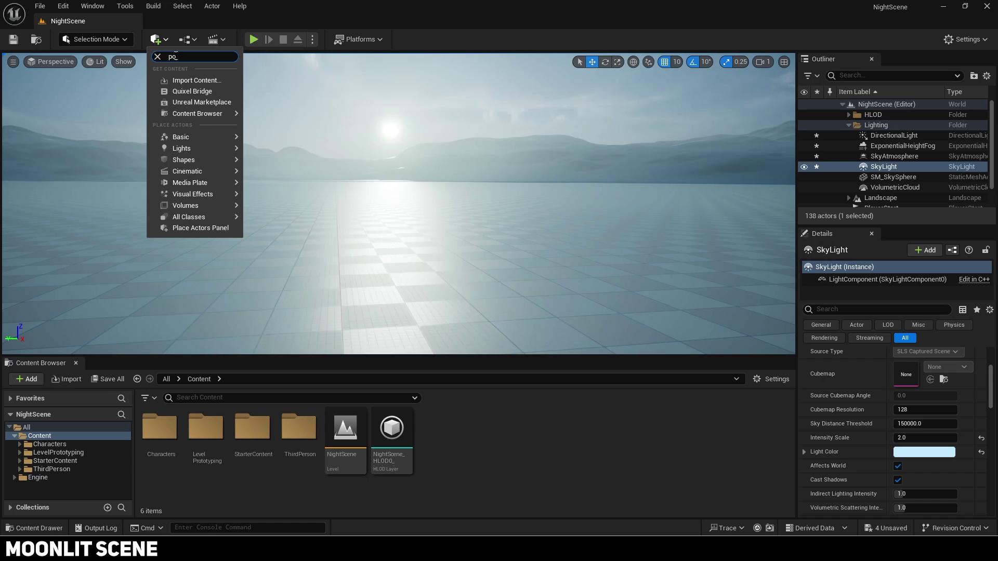
text(post)
click(213, 77)
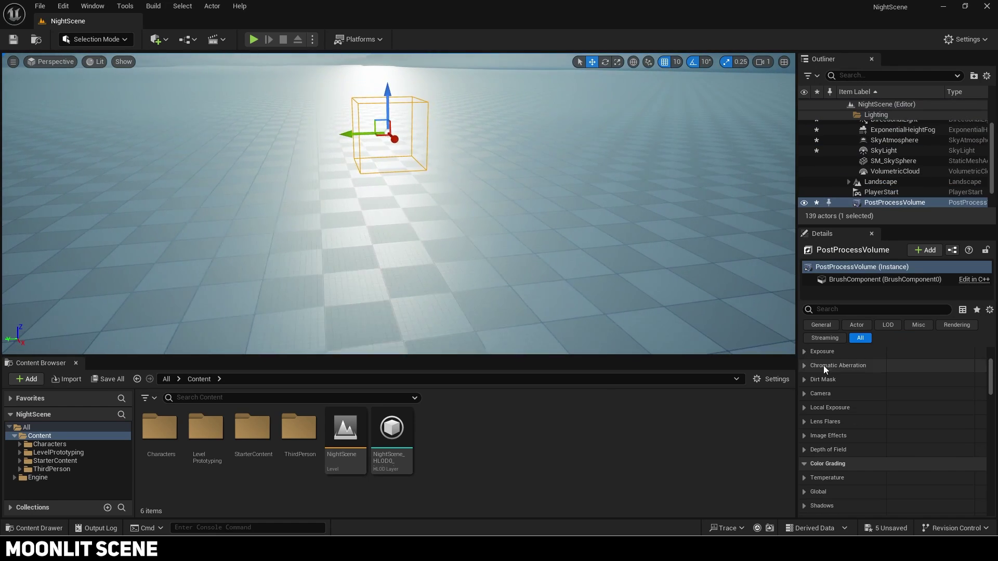
Find the PostProcessVolume's Infinite Extent (Unbound) setting by filtering its properties for "unb", and enable it
scroll(846, 379, up, 5)
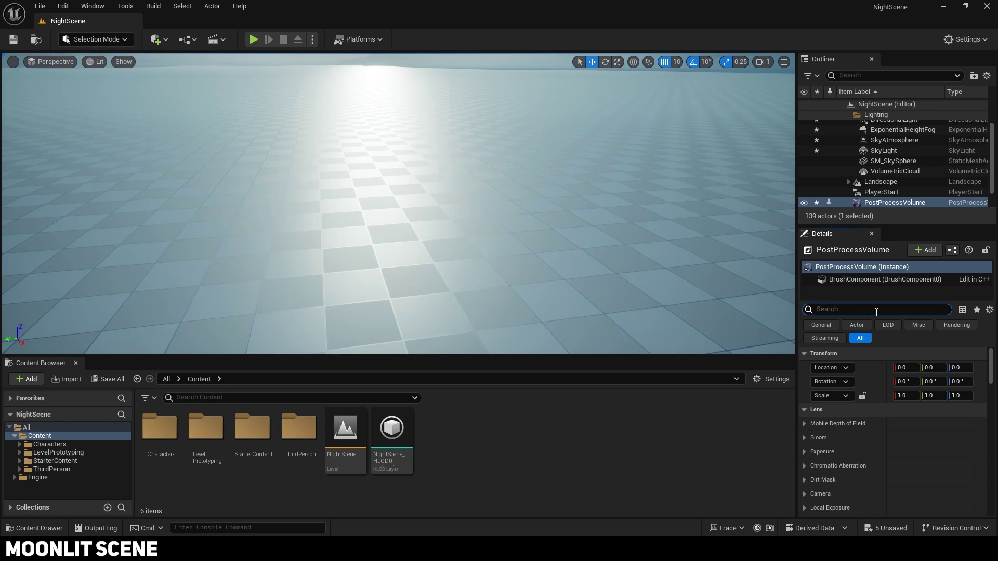
text(unb)
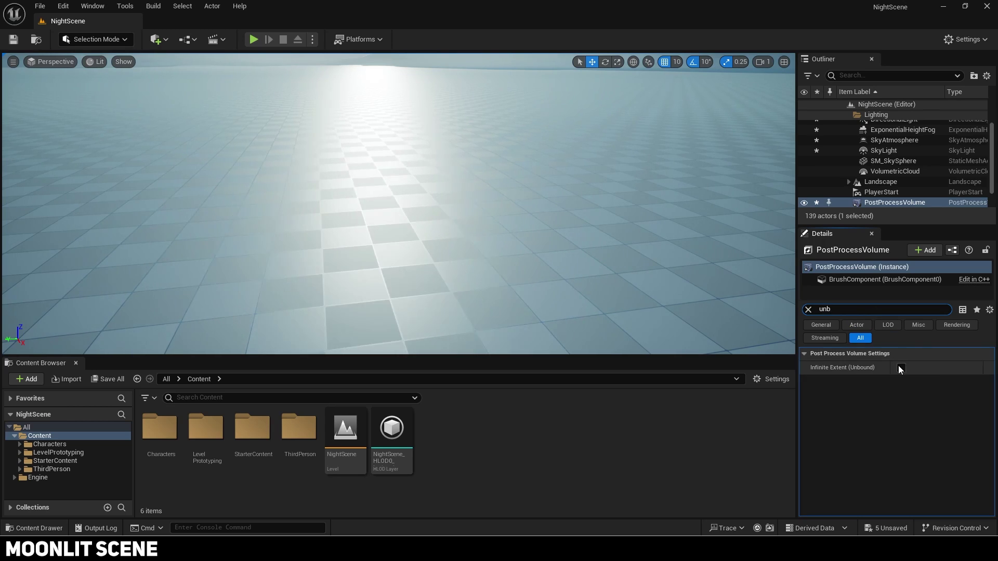
click(901, 368)
click(808, 310)
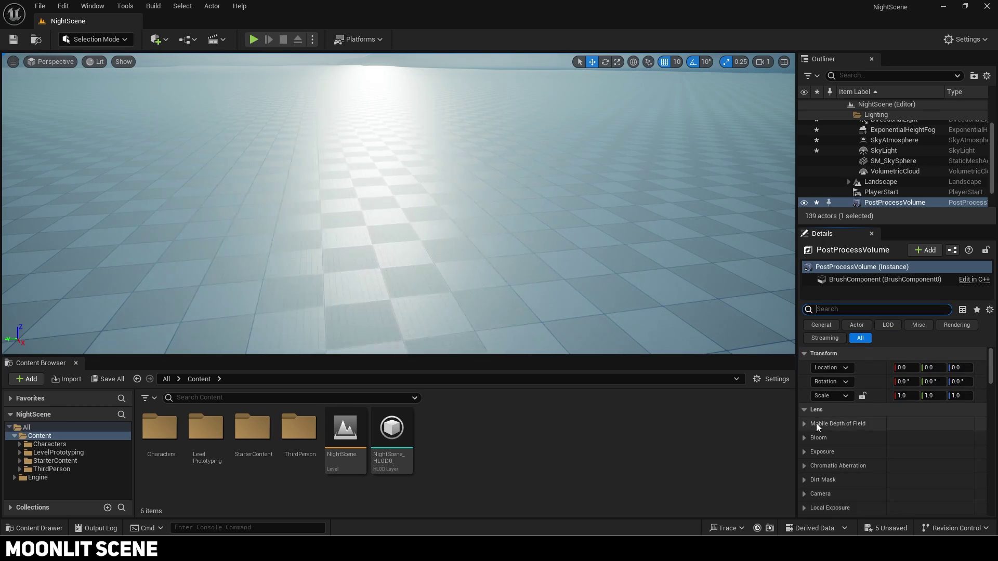
Enable the Min EV100 and Max EV100 exposure overrides on the PostProcessVolume and set Min EV100 to -0.5
scroll(816, 423, down, 3)
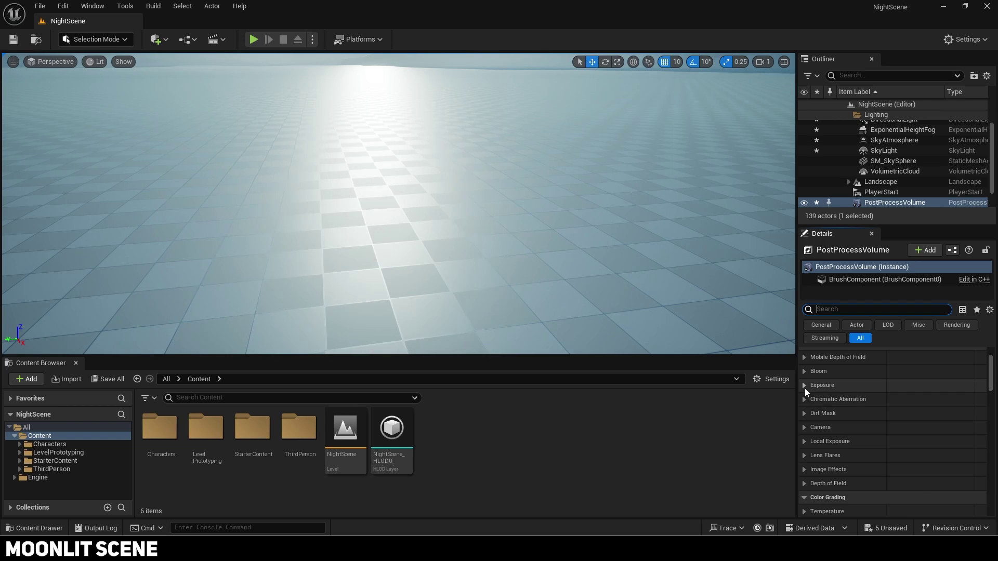
click(805, 390)
scroll(817, 422, down, 2)
click(822, 436)
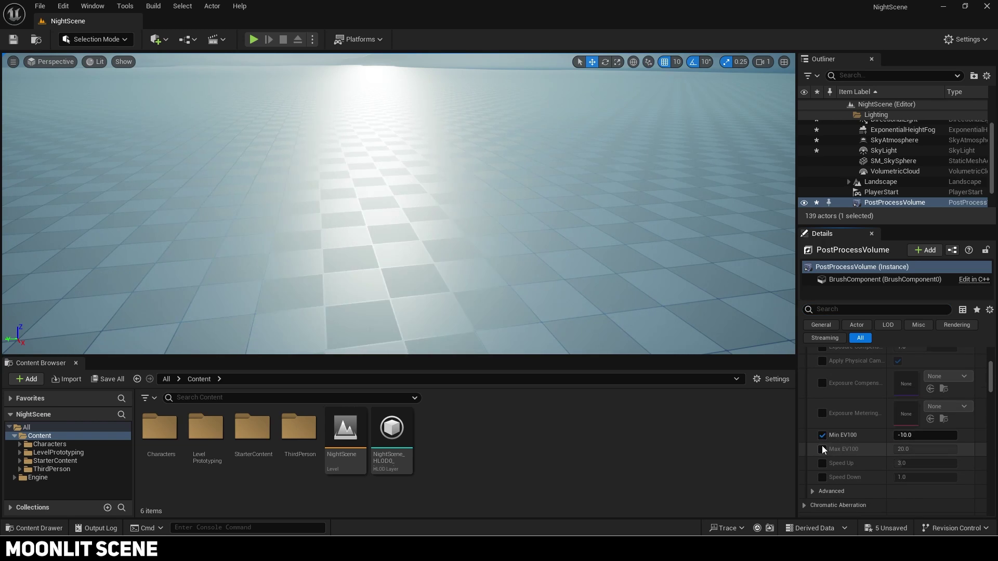
click(822, 448)
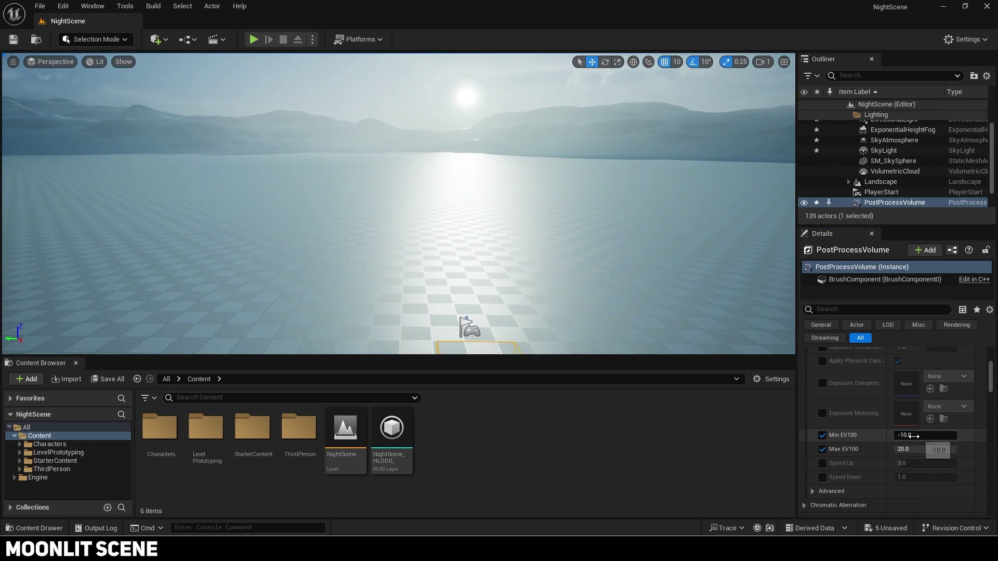
click(915, 436)
text(-0.5)
key(Return)
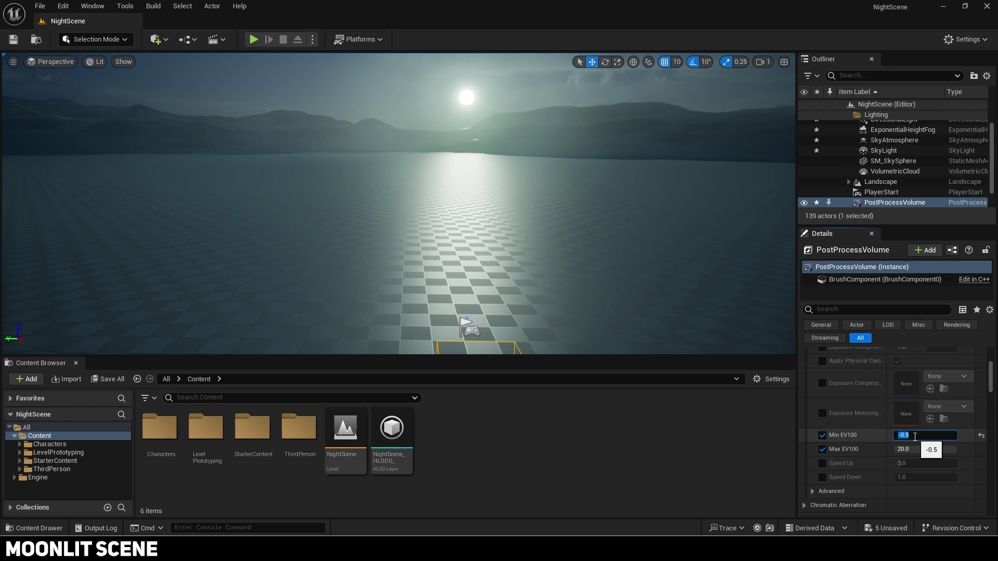
Set the PostProcessVolume's Max EV100 exposure to -0.5
click(918, 449)
text(-0)
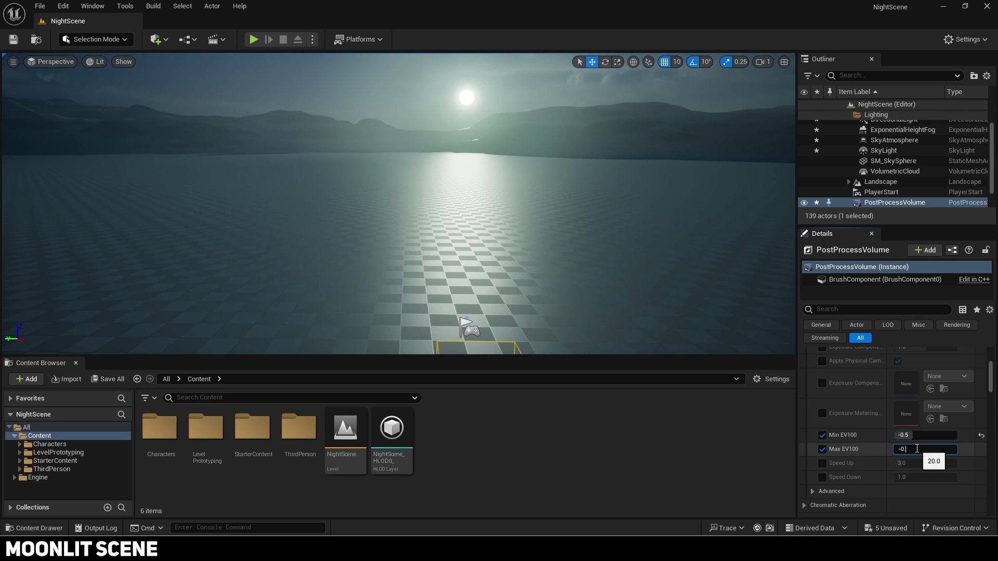
text(.5)
key(Return)
right_drag(593, 281, 603, 235)
scroll(826, 398, up, 4)
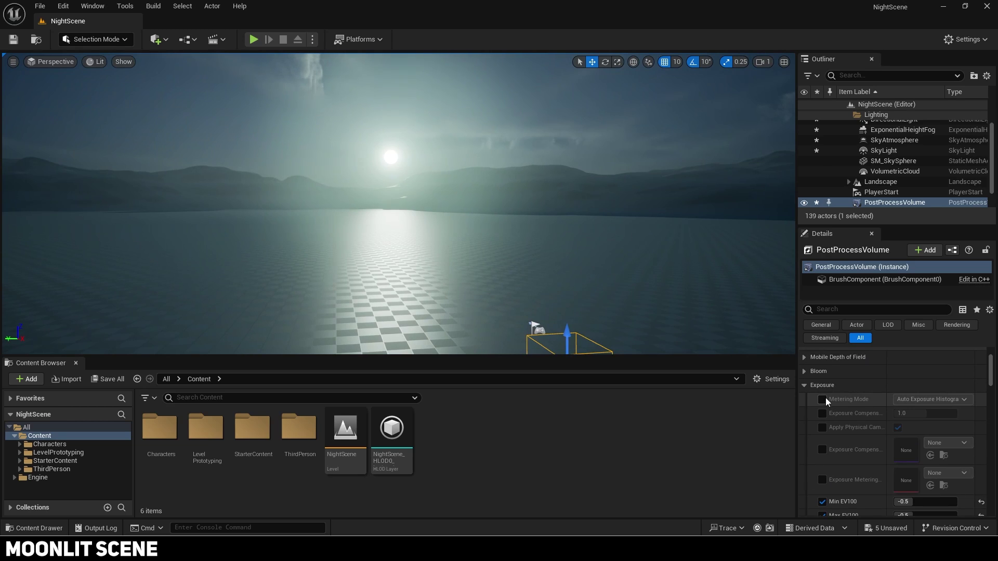
Override the PostProcessVolume's Chromatic Aberration Intensity and set it to 1.0
click(806, 386)
click(805, 400)
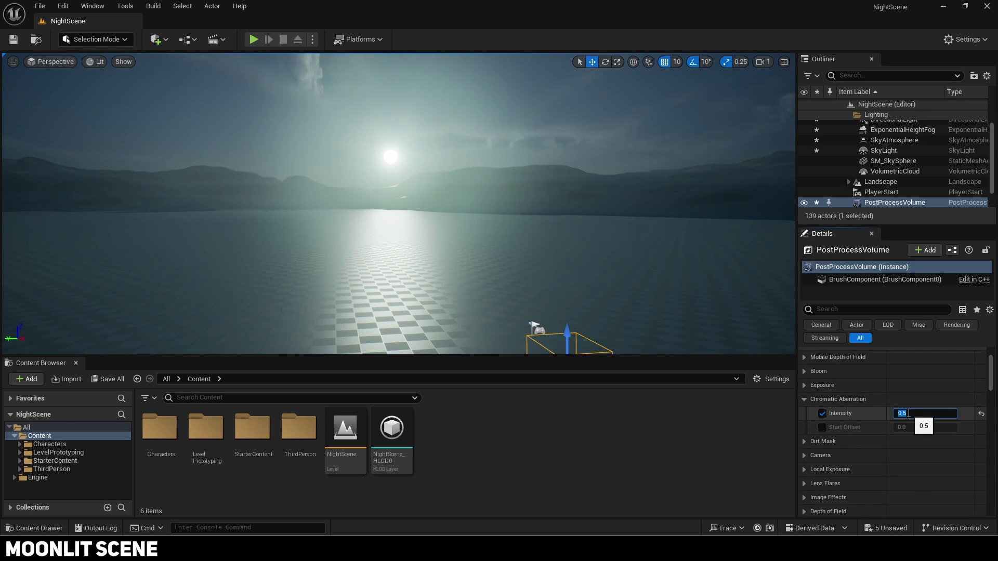
right_drag(644, 291, 749, 299)
drag(923, 414, 980, 415)
key(ctrl+z)
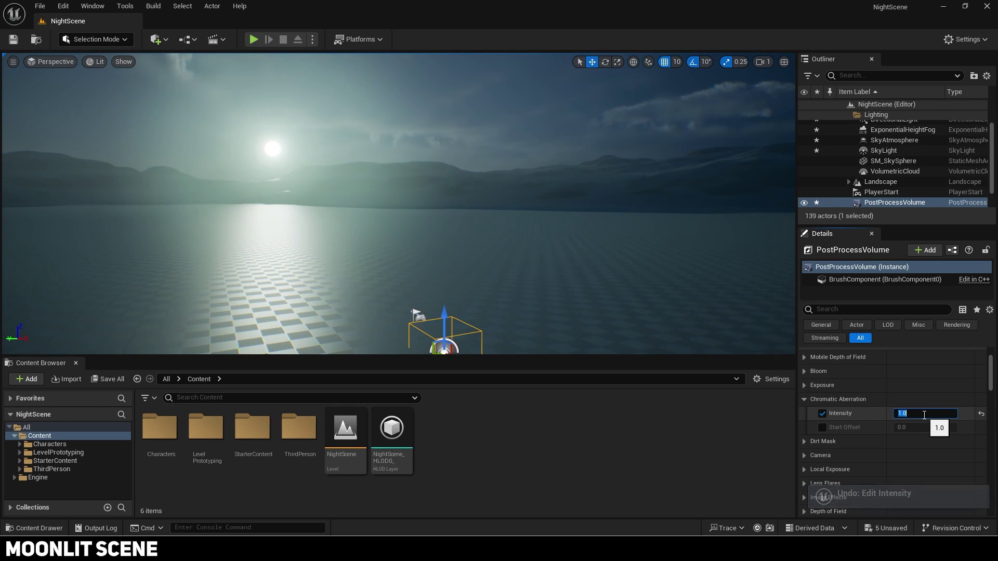
scroll(821, 401, down, 6)
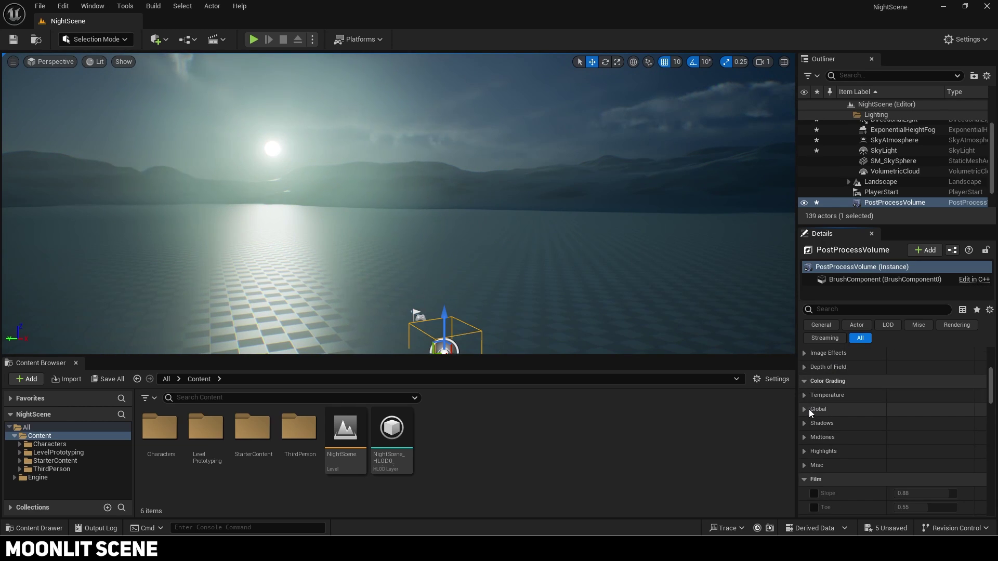
Override the Global color grading, with Saturation at 1.1 and slightly less green and blue, and Contrast at 1.1
click(807, 410)
drag(905, 225, 910, 164)
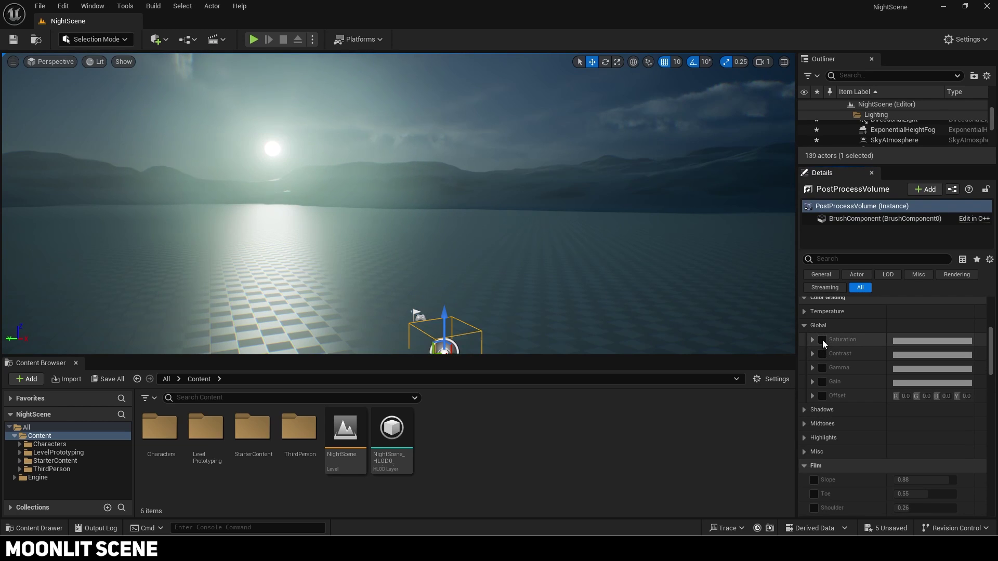
click(822, 340)
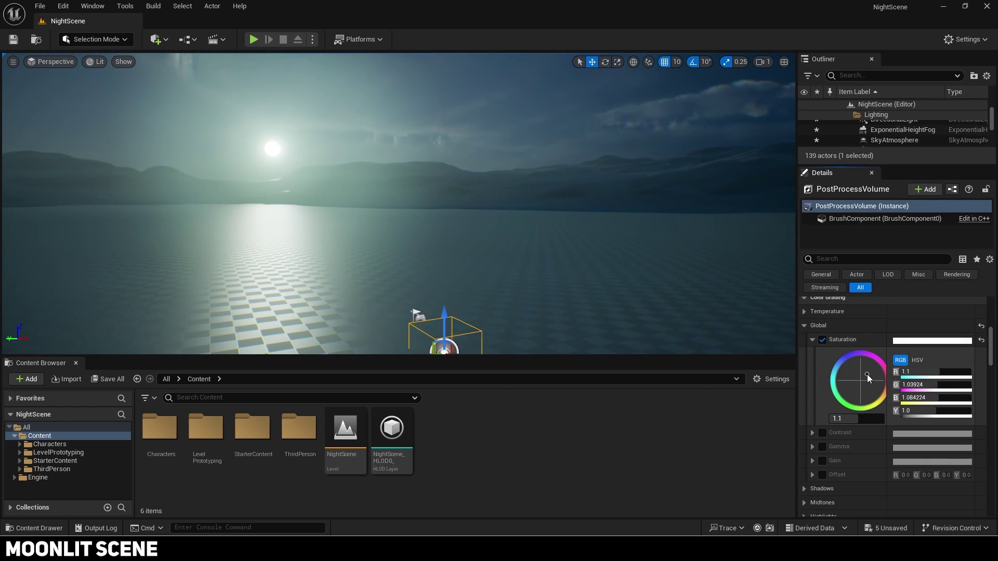
click(822, 432)
scroll(827, 447, down, 1)
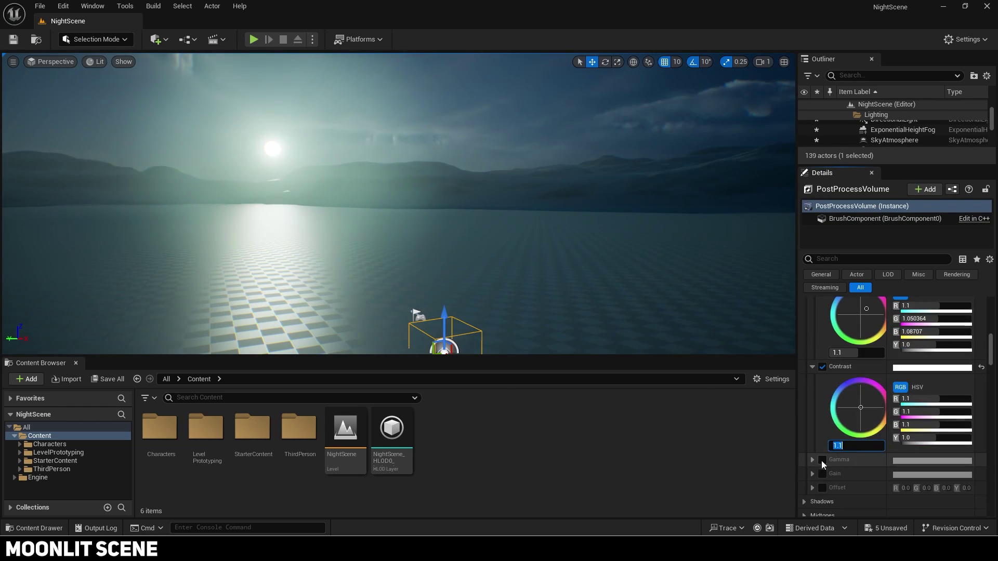
Override the Global color grading Gamma and lower it slightly
click(822, 461)
scroll(823, 442, down, 1)
drag(847, 472, 862, 474)
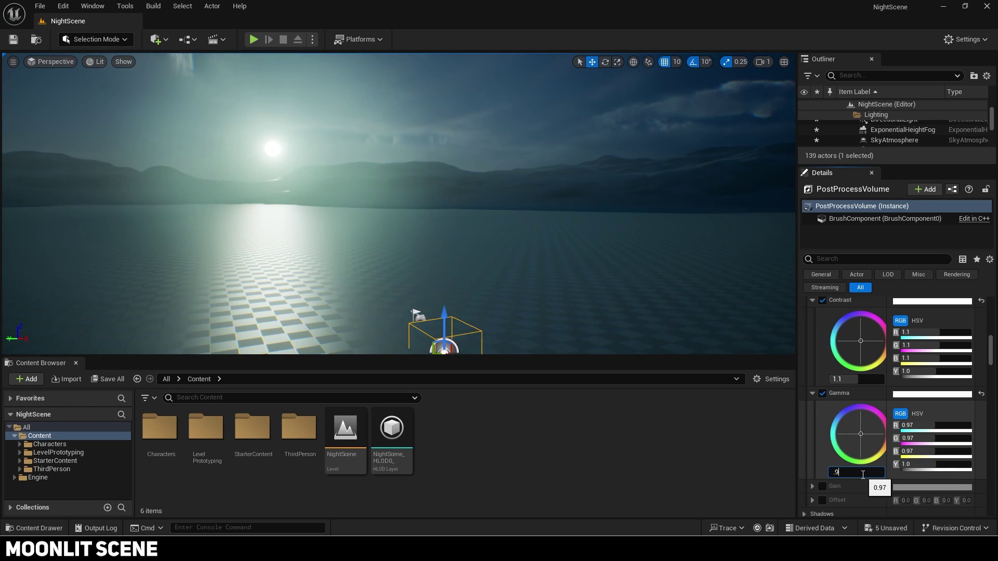
scroll(848, 442, up, 3)
Override the Shadows Contrast in the color grading and set it to 1.2
click(805, 359)
click(804, 373)
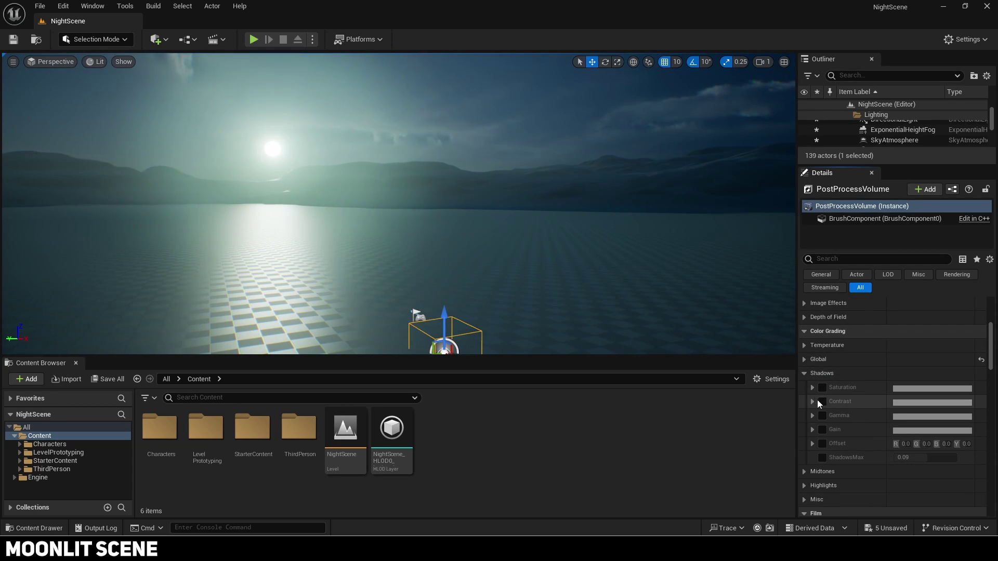
click(822, 401)
scroll(837, 416, down, 1)
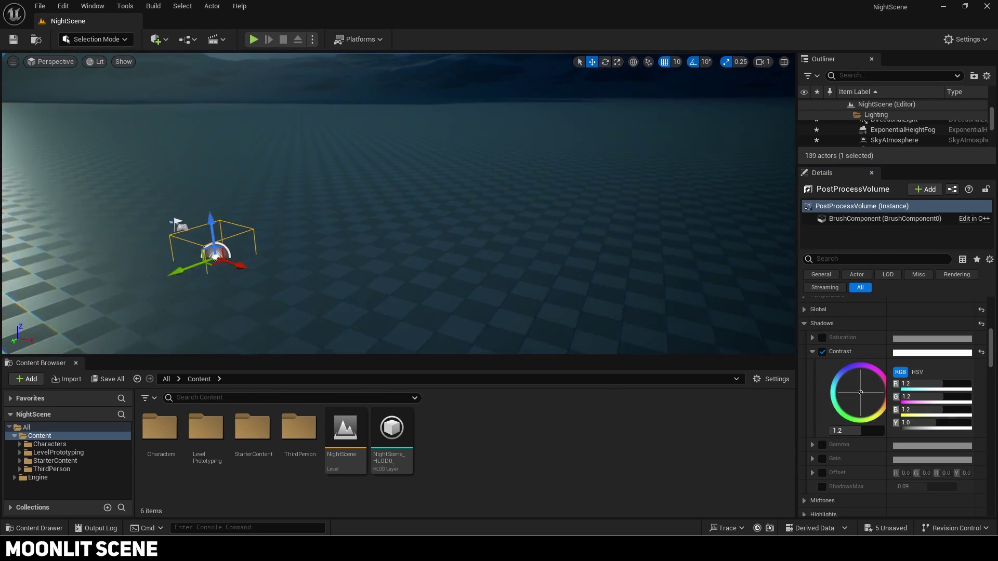
Place a cube on the level floor as a test object for judging the moonlight shadows
click(156, 39)
click(190, 85)
right_drag(507, 220, 531, 255)
Filter the level's actors for "post" and reselect the PostProcessVolume, closing its Shadows grading settings
click(881, 76)
text(post)
click(856, 116)
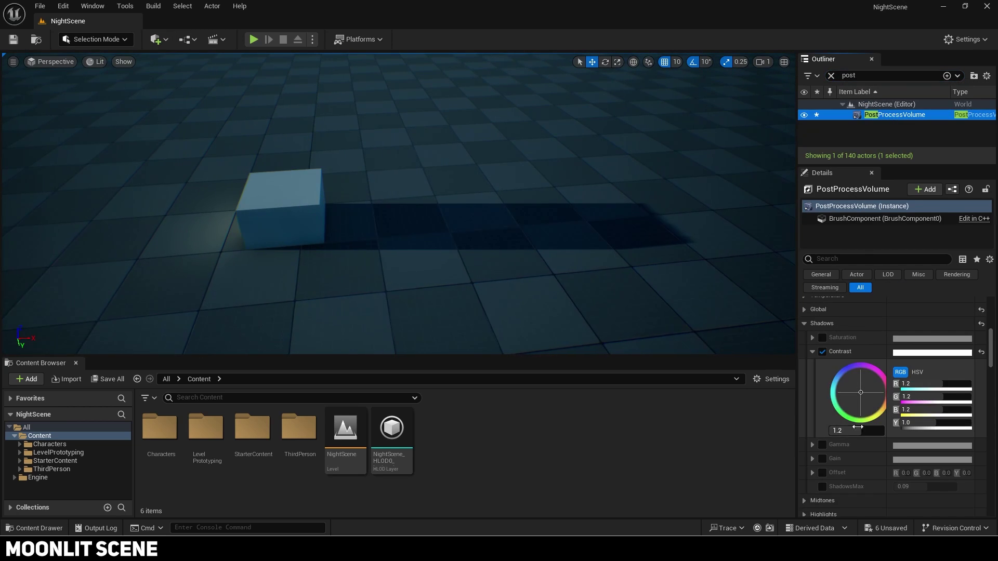
click(805, 323)
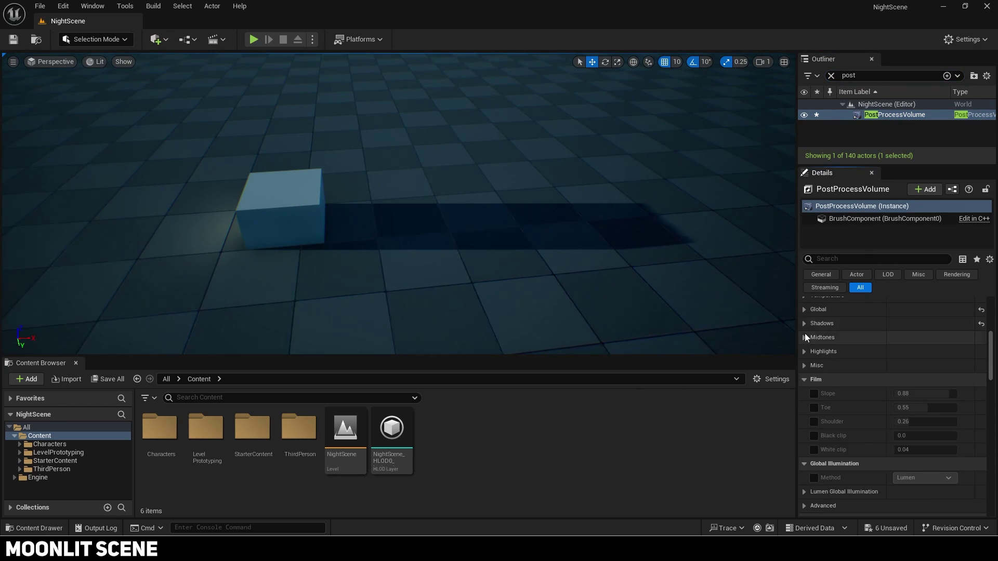
Override the Midtones Saturation in the PostProcessVolume's color grading and adjust its overall value
click(804, 337)
click(822, 352)
click(812, 351)
click(849, 430)
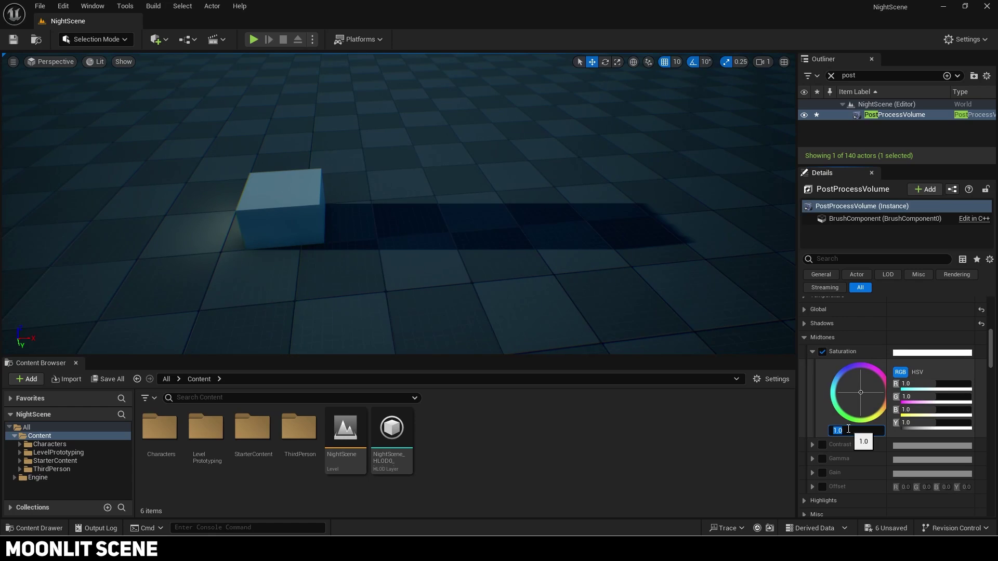
click(813, 352)
Override and adjust the Midtones Contrast and Gamma in the PostProcessVolume's color grading
click(823, 365)
click(813, 365)
click(813, 366)
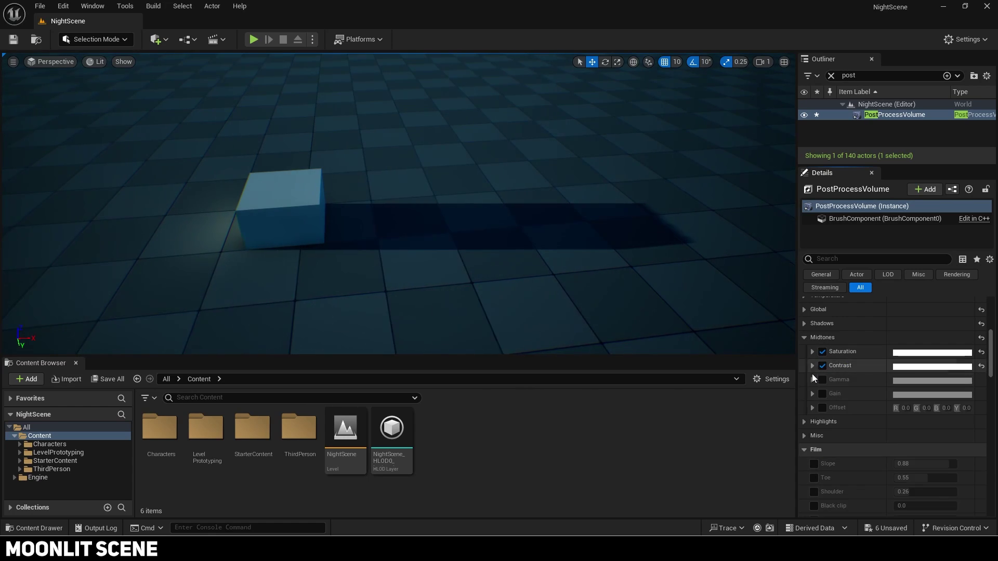
click(822, 379)
click(812, 379)
click(813, 380)
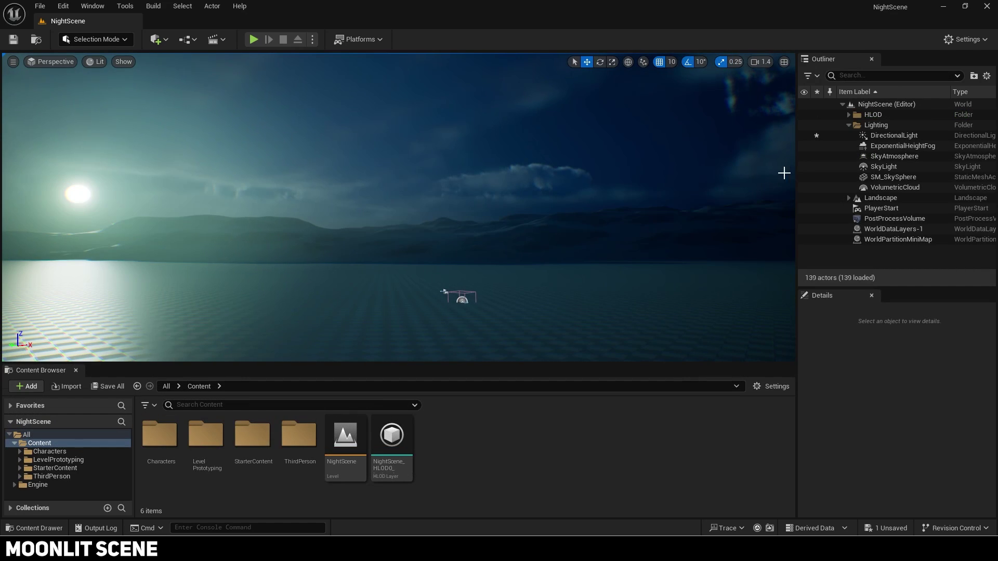
Change the DirectionalLight's Light Color to a soft blue, about sRGB hex BDD8FF
click(885, 136)
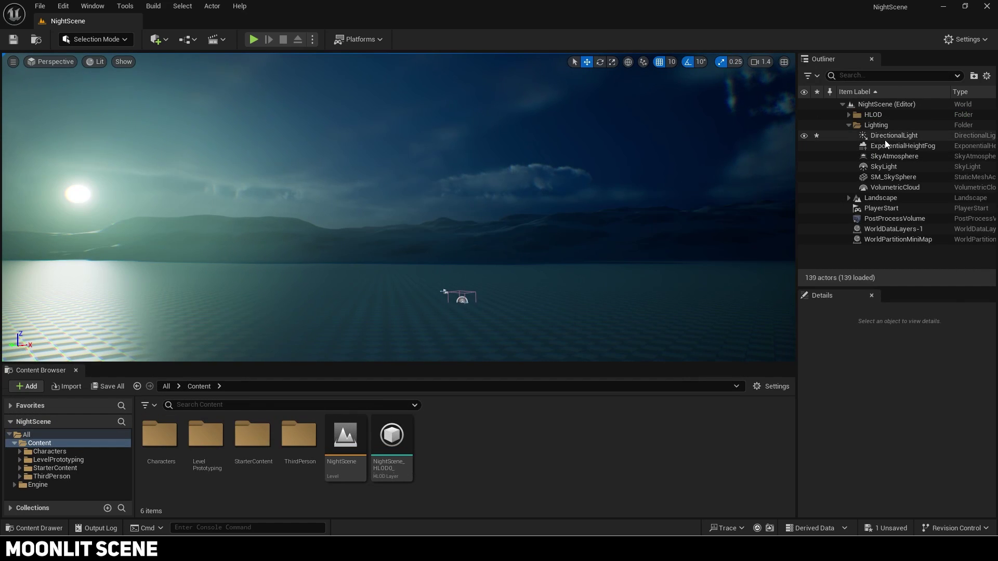
click(912, 436)
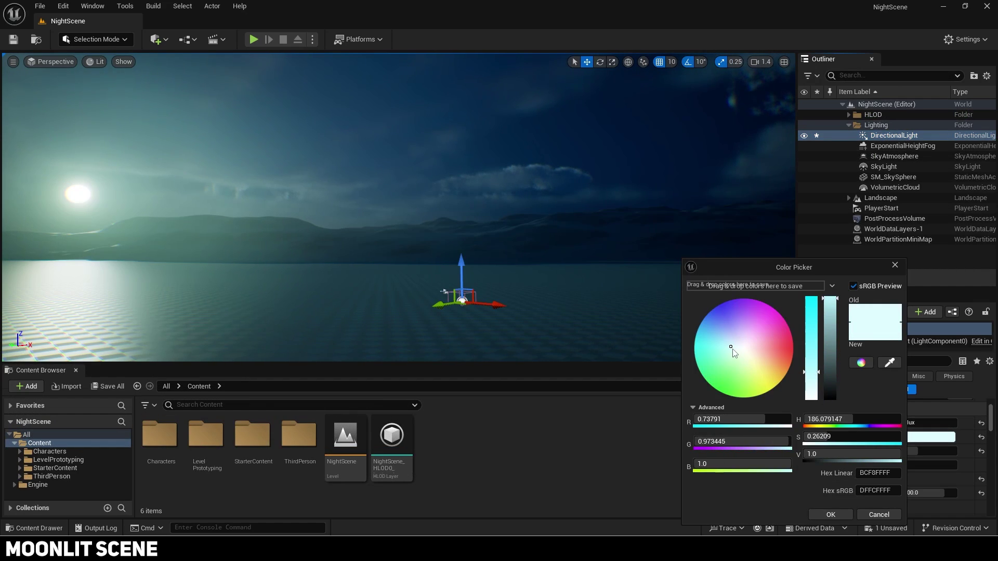
drag(733, 351, 726, 335)
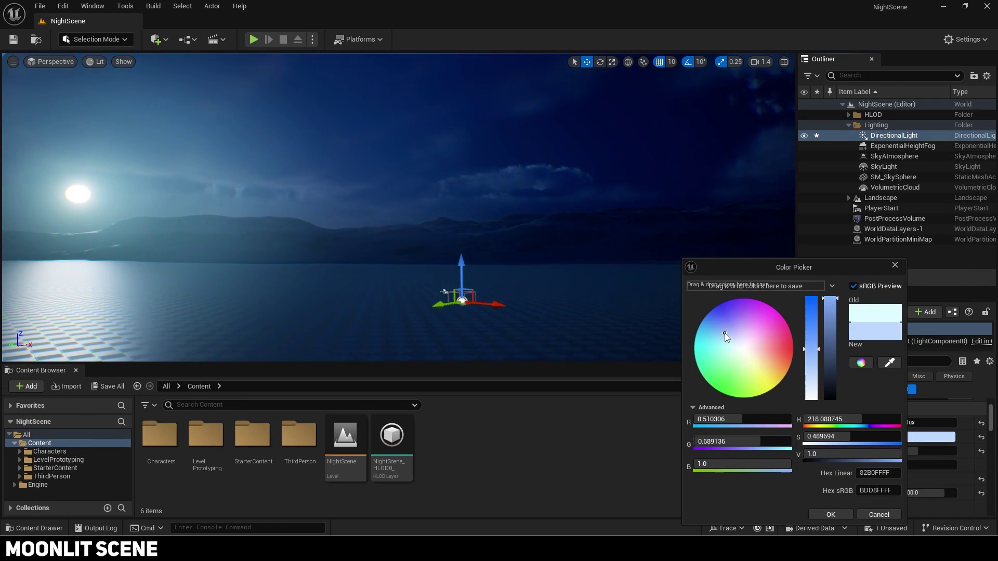
click(831, 515)
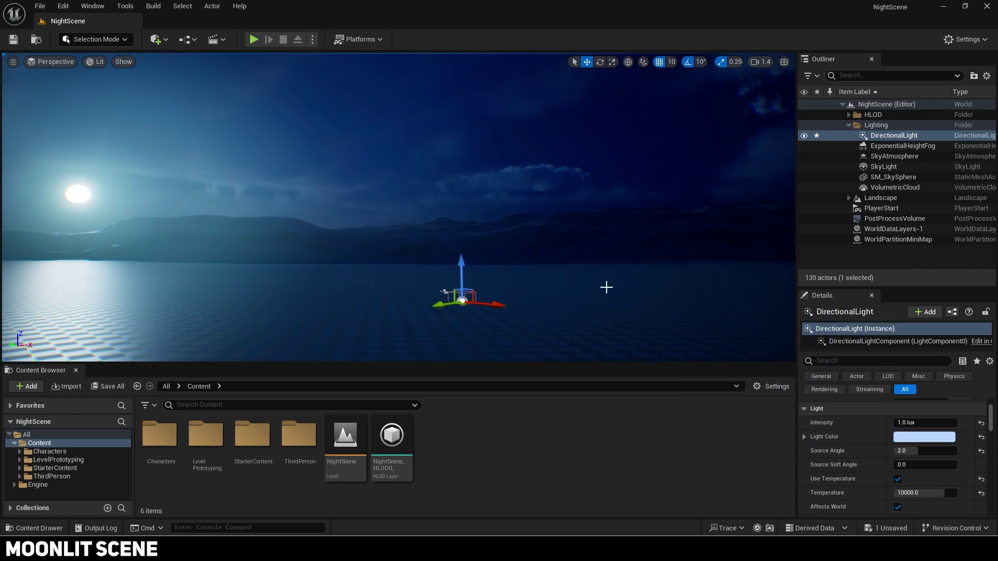
Play the level in the editor and run the character around to examine the night lighting
right_drag(606, 286, 458, 272)
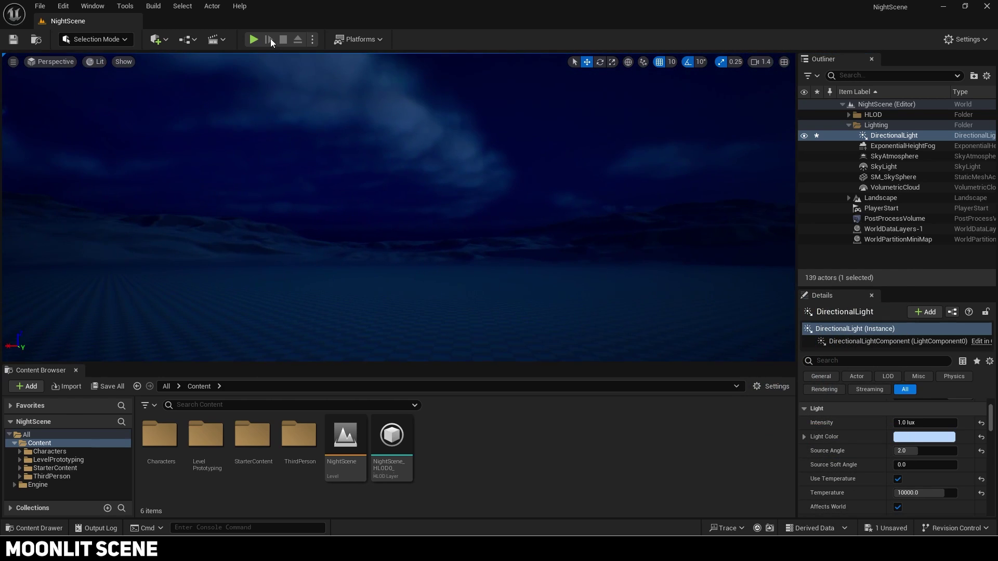
click(254, 39)
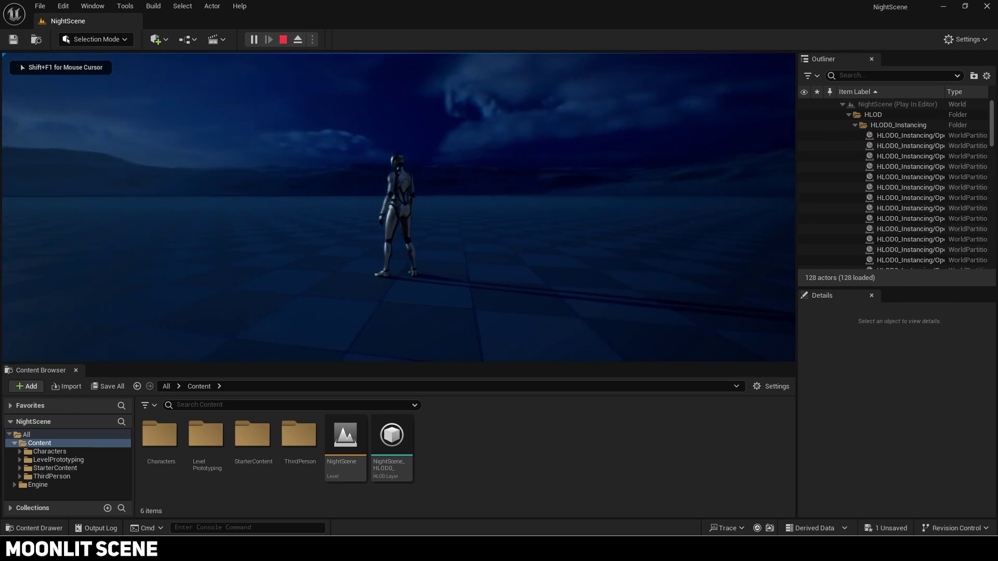
key(w)
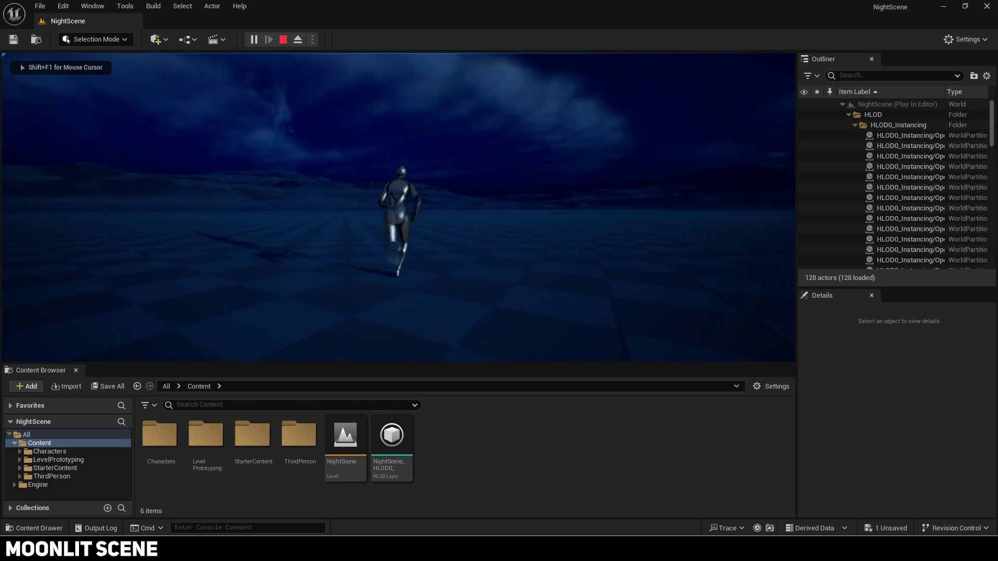
key(d)
key(s)
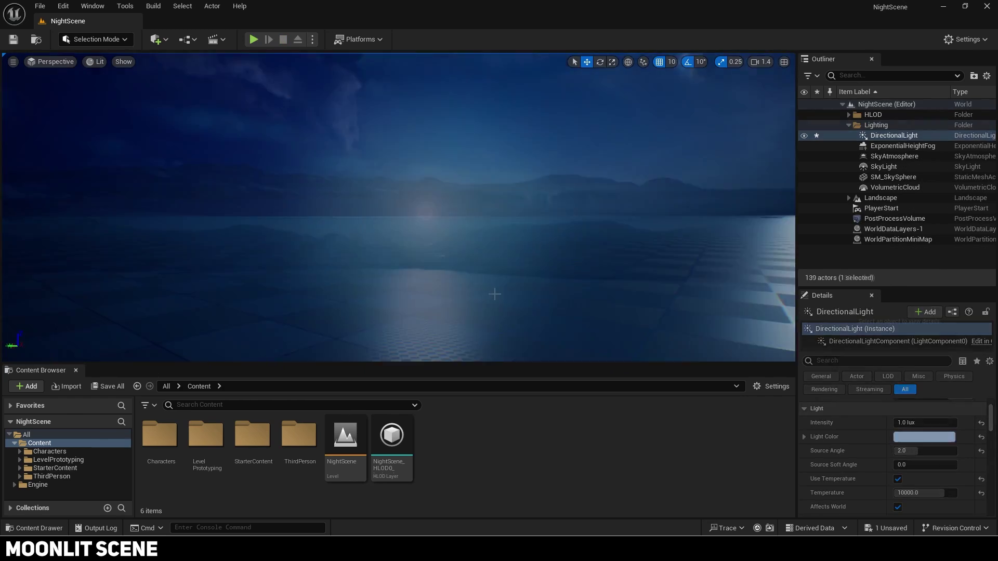
Set the DirectionalLight's light shaft Bloom Scale to 0.0075
drag(896, 434, 902, 434)
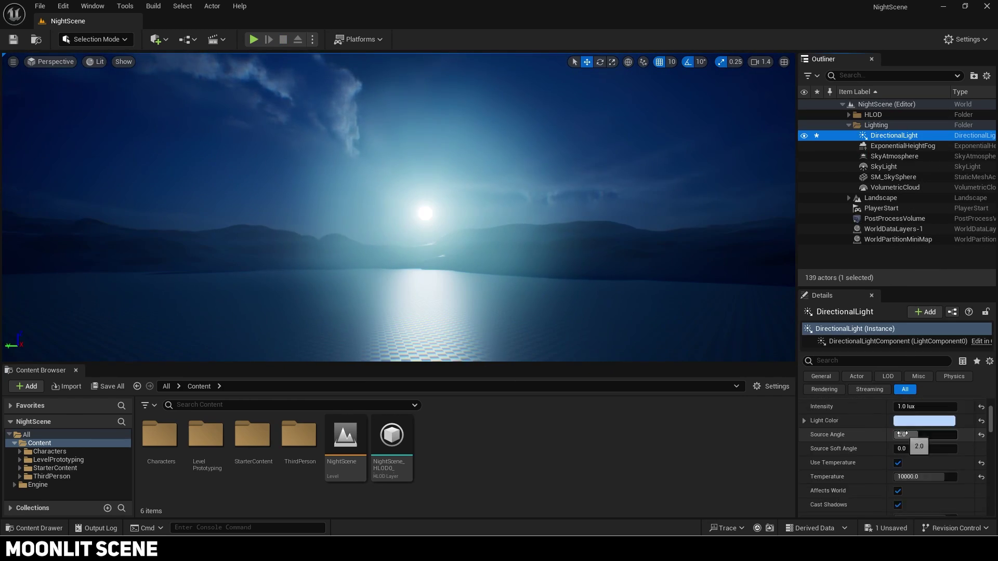
scroll(903, 434, down, 3)
click(914, 440)
text(0.01)
key(BackSpace)
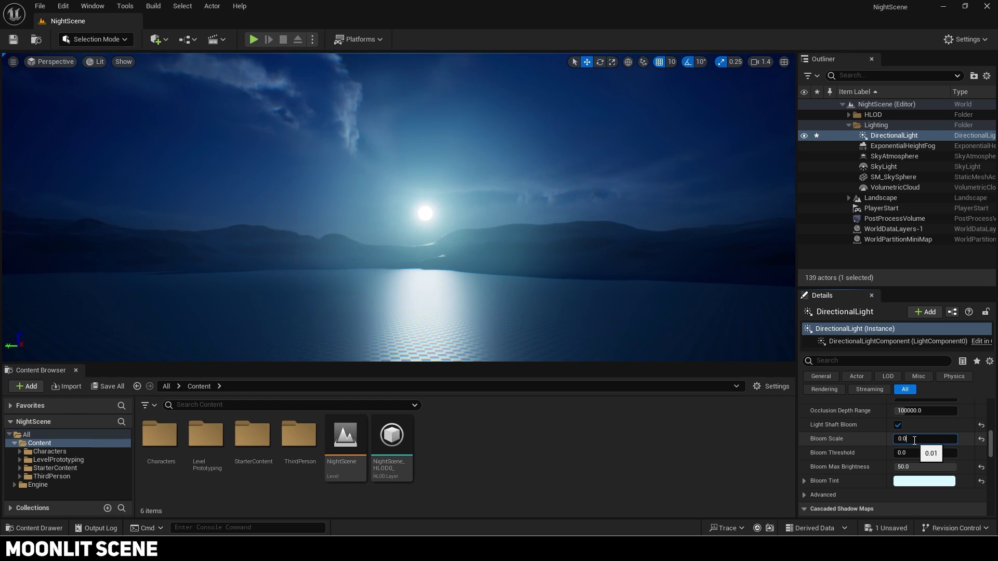
text(075)
key(Return)
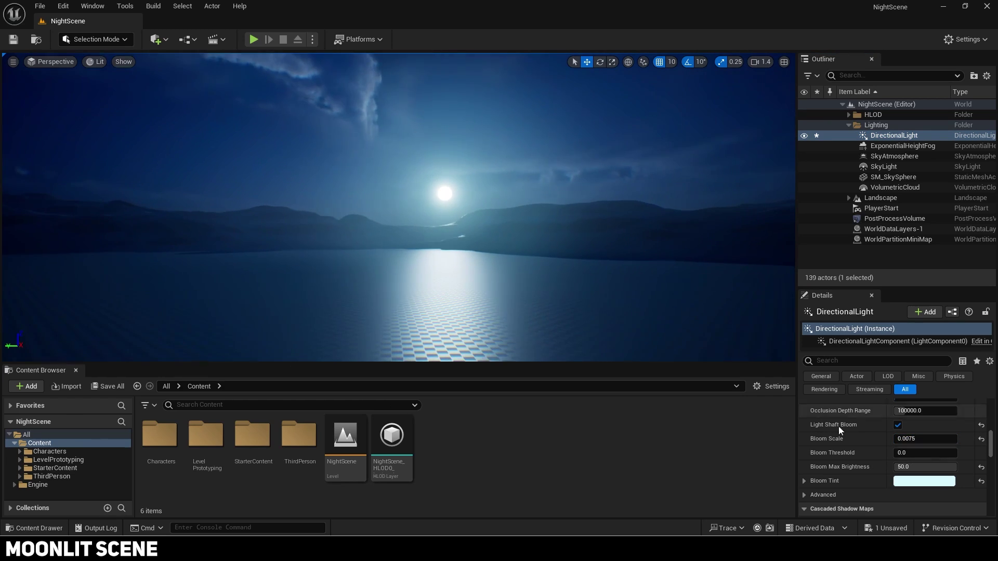
Set the DirectionalLight's Bloom Max Brightness to 30
drag(913, 467, 931, 467)
key(ctrl+z)
click(912, 465)
text(30)
key(Return)
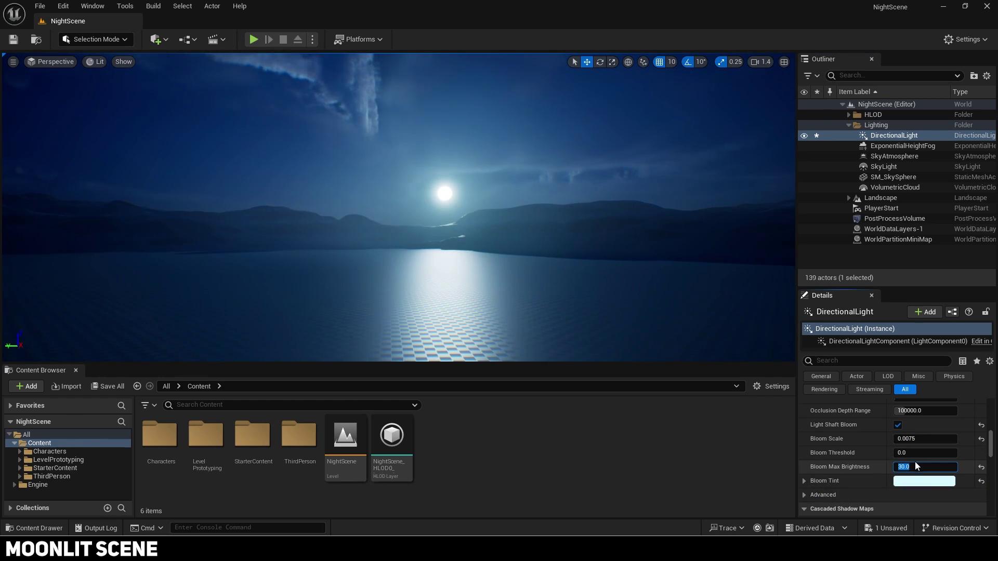
Try different Source Angle values on the DirectionalLight to compare the moon's size, undoing each change
scroll(916, 461, up, 4)
drag(916, 420, 936, 421)
key(ctrl+z)
click(936, 421)
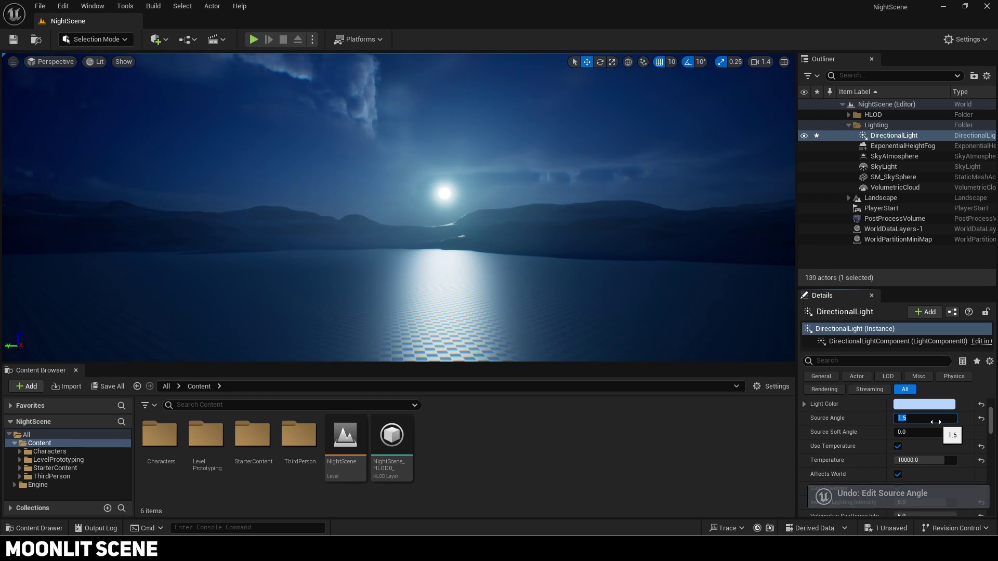
right_drag(445, 208, 497, 229)
drag(929, 418, 894, 433)
key(ctrl+z)
scroll(884, 446, down, 3)
drag(942, 452, 895, 423)
key(ctrl+z)
scroll(873, 436, up, 5)
key(ctrl+z)
Set the ExponentialHeightFog's Fog Height Falloff to 0.02 and play the level
click(927, 425)
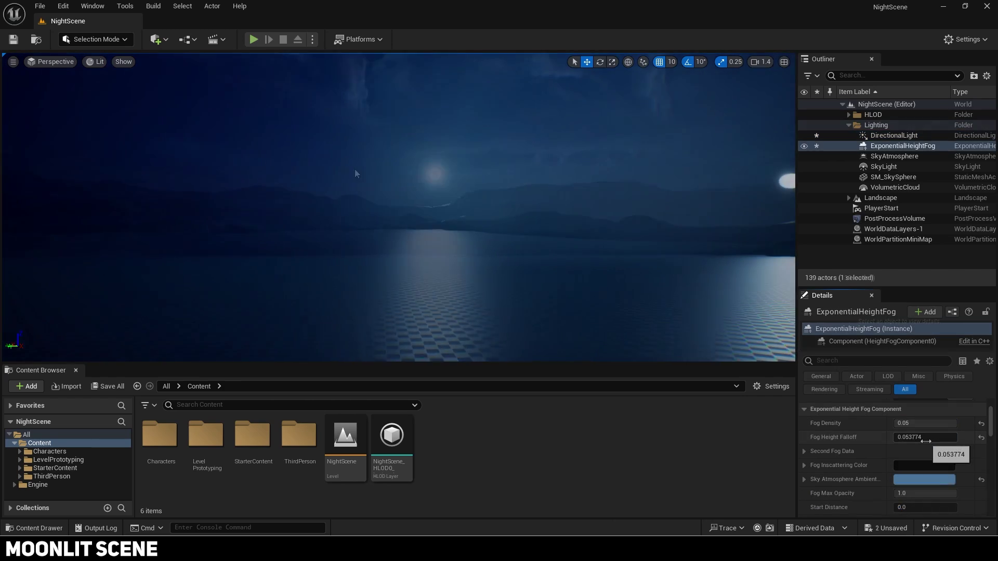
key(ctrl+z)
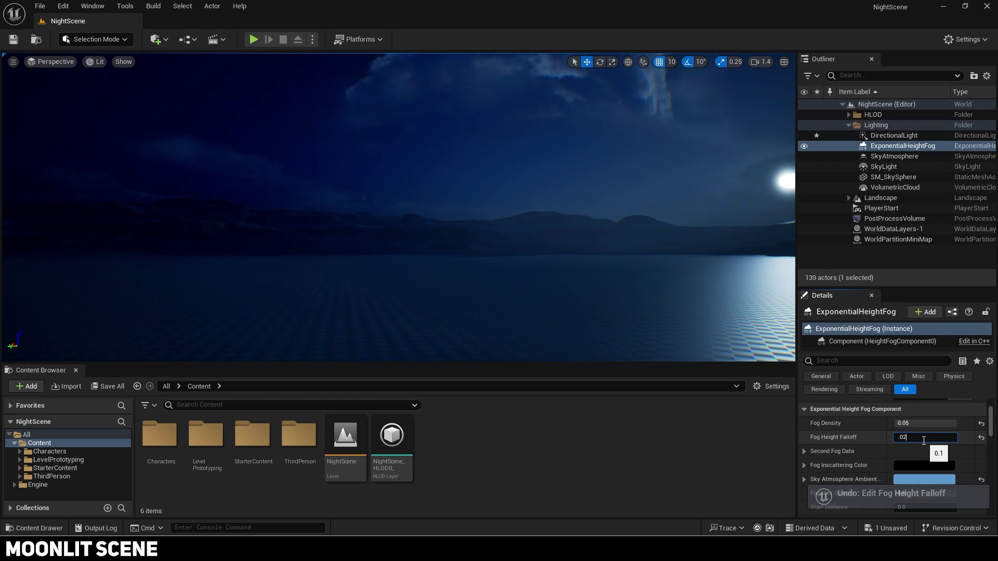
key(Return)
click(254, 40)
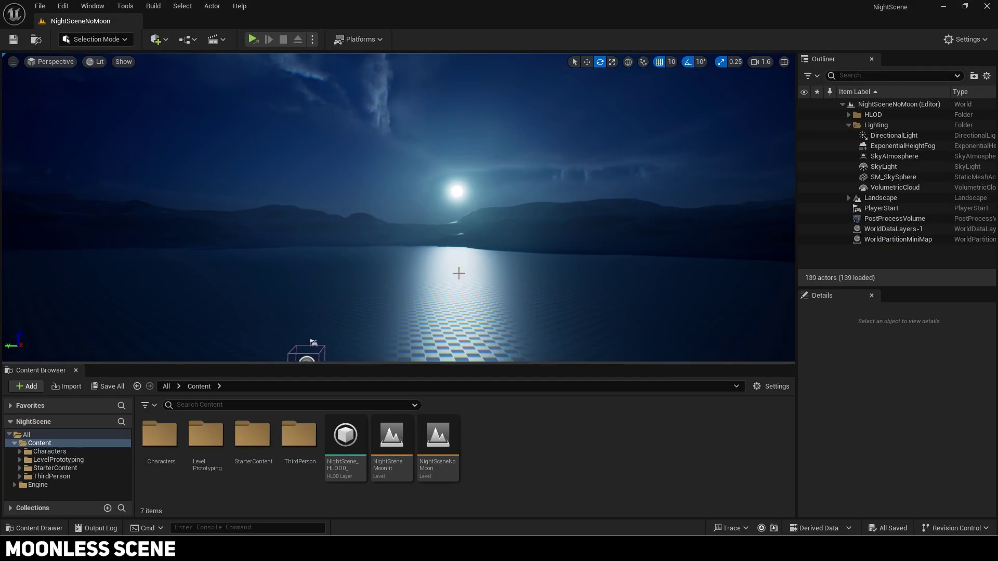
In the NightSceneNoMoon level, rotate the DirectionalLight to -2° on Y so the moon sits below the horizon
click(881, 138)
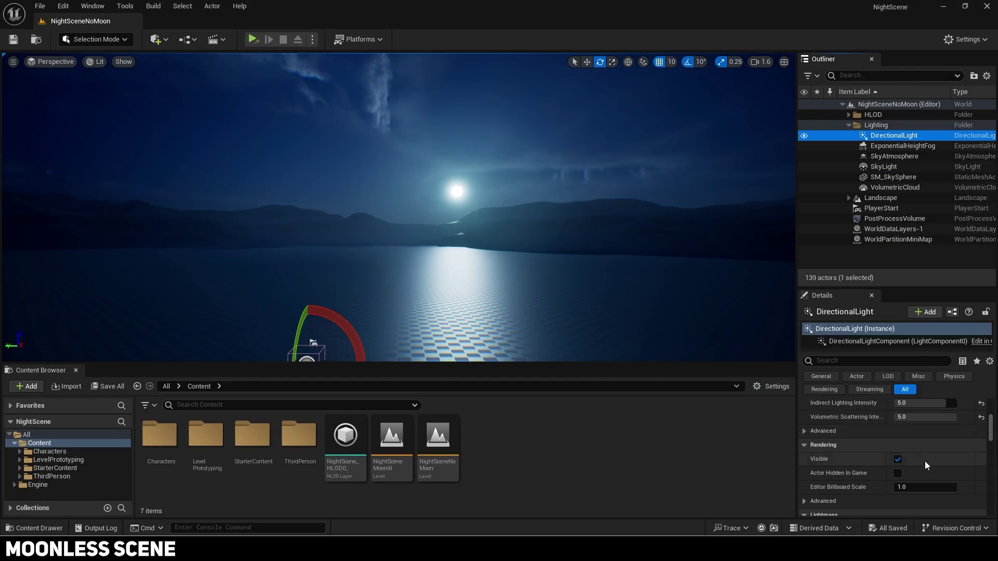
scroll(925, 463, down, 2)
scroll(925, 461, up, 2)
drag(931, 433, 946, 433)
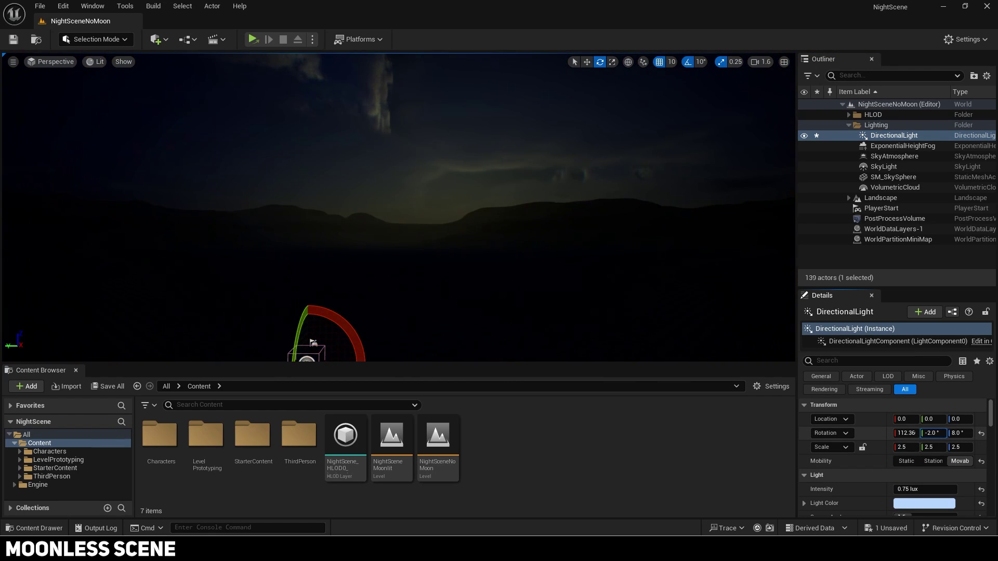
Test the DirectionalLight's Light Shaft Occlusion off and back on, and disable its Light Shaft Bloom
scroll(888, 459, down, 15)
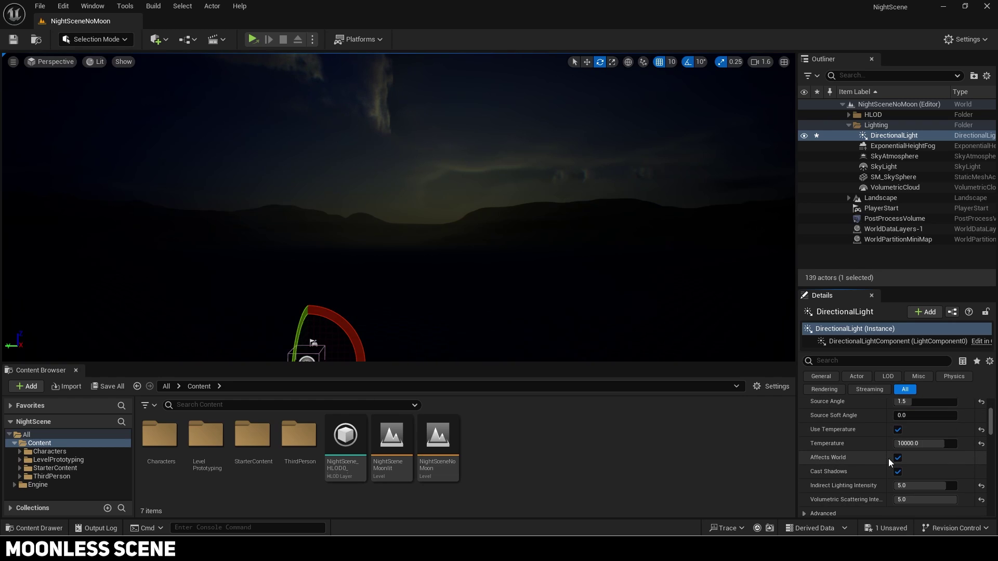
scroll(888, 458, down, 10)
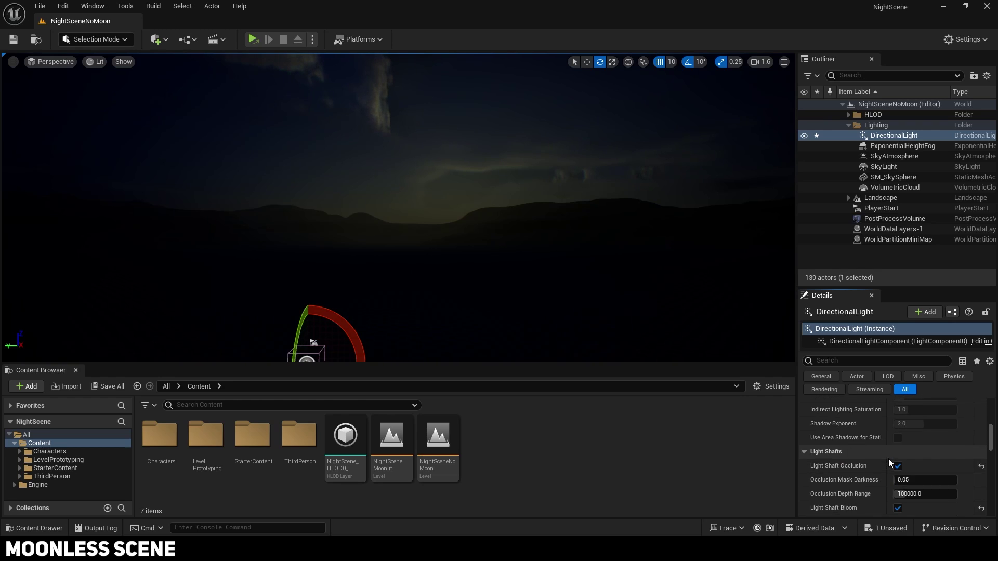
click(897, 417)
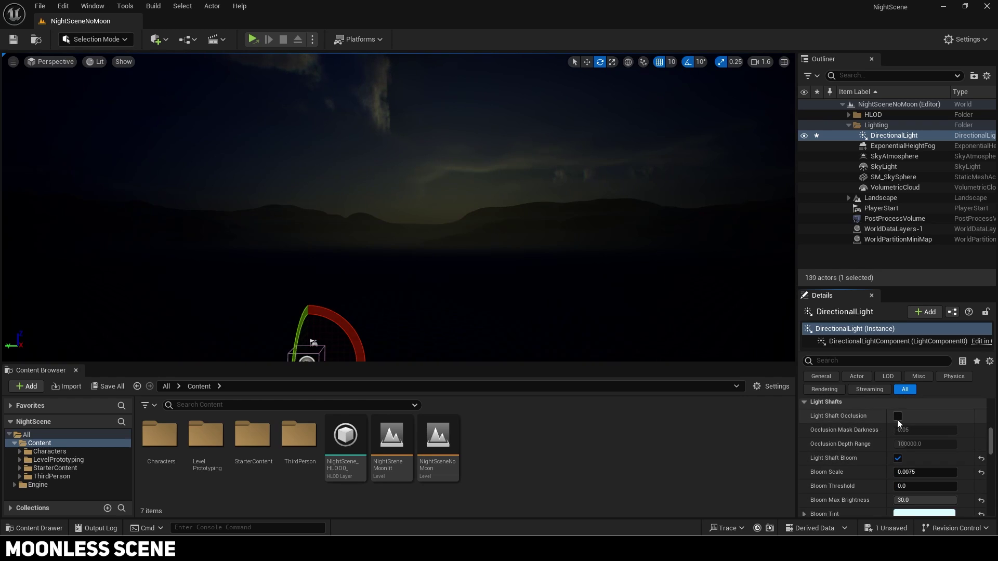
scroll(878, 438, down, 2)
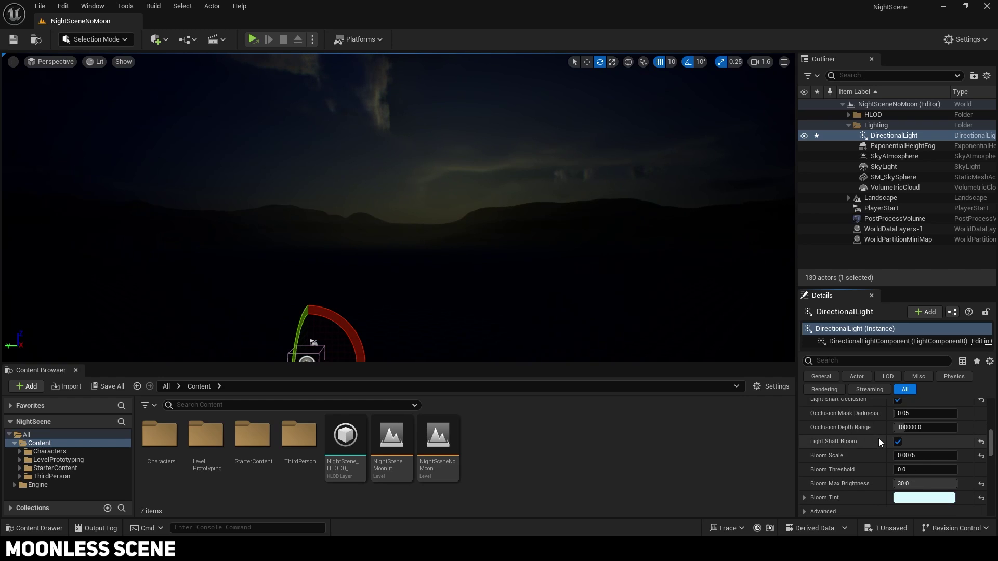
scroll(902, 429, up, 1)
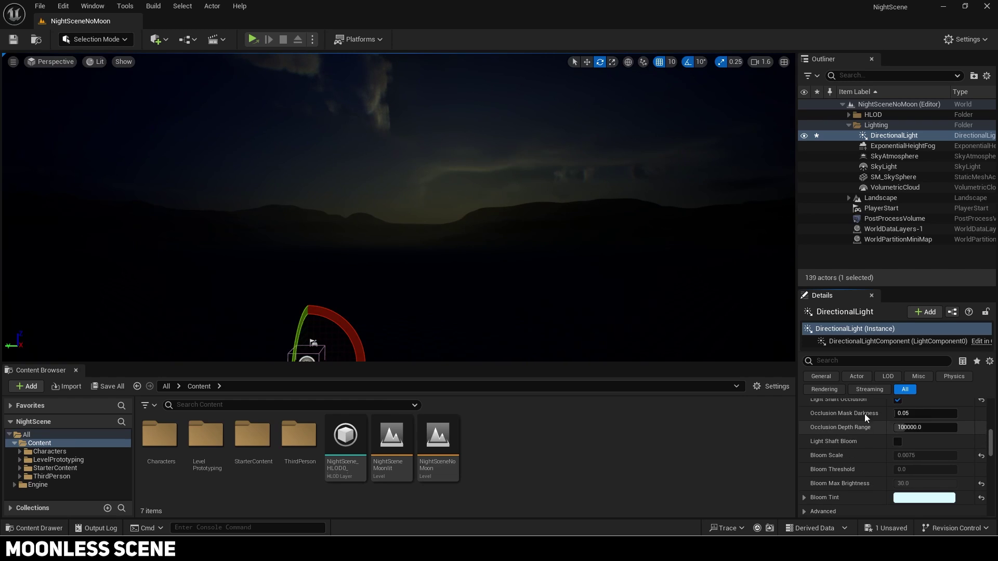
Raise the SkyLight's Intensity Scale to 10
click(883, 167)
scroll(872, 432, up, 5)
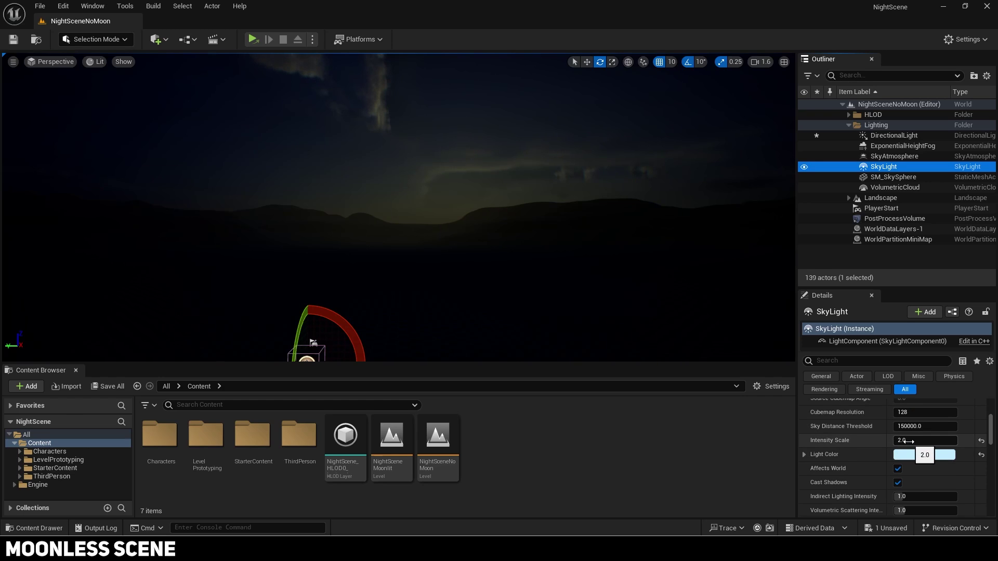
click(905, 441)
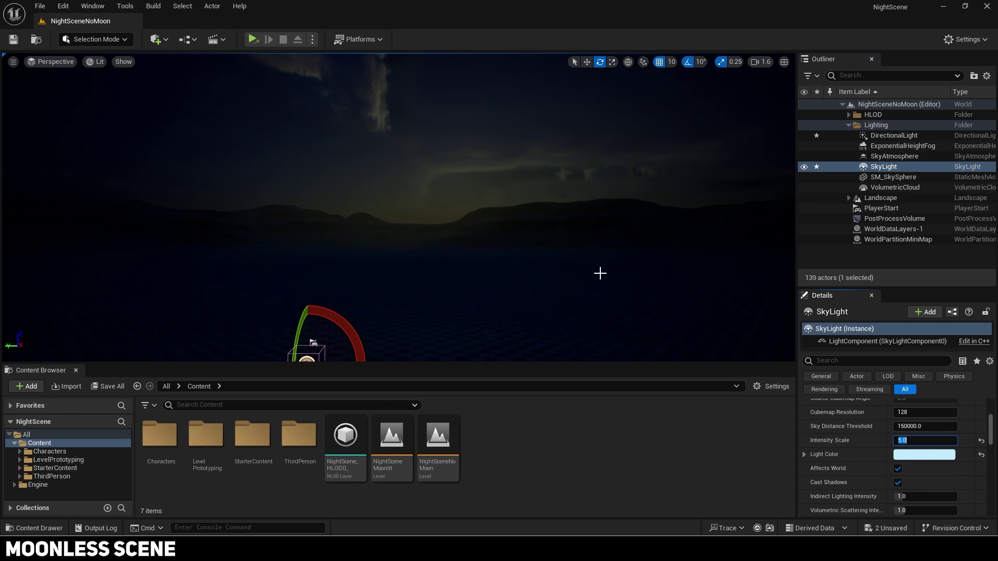
right_drag(600, 273, 512, 307)
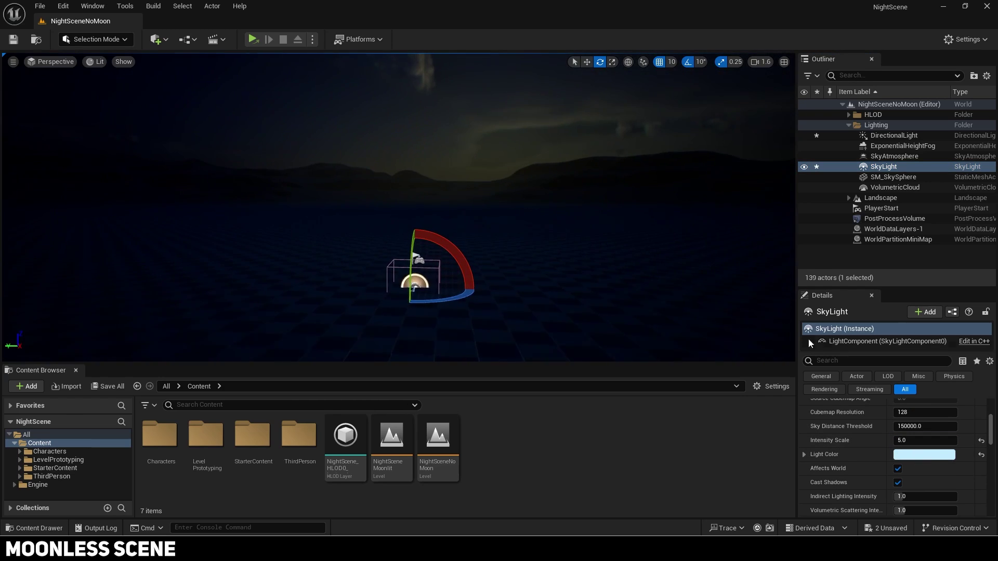
text(10)
key(Return)
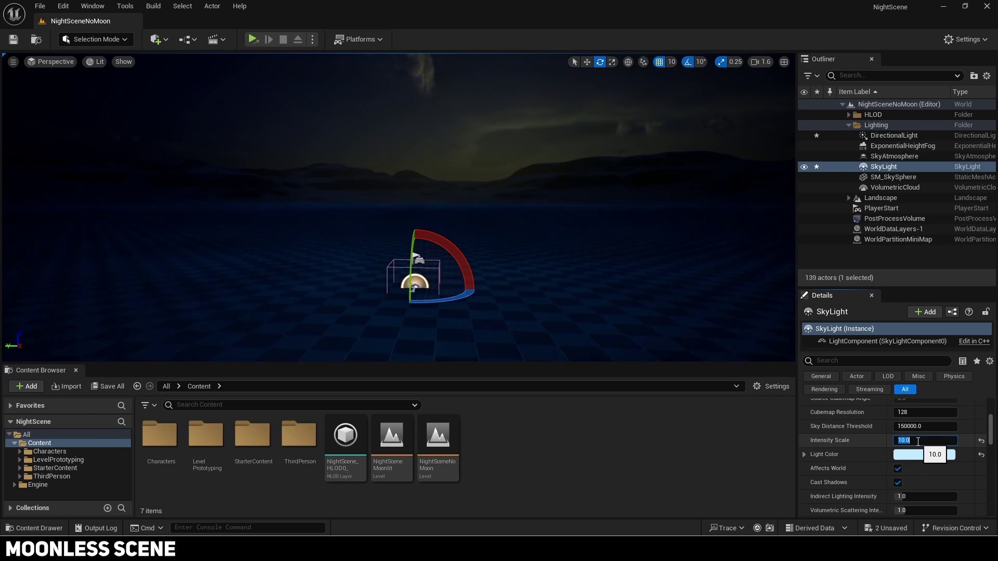
Change the SkyLight's Light Color to a deeper blue, about sRGB hex 9CD7FF
click(914, 455)
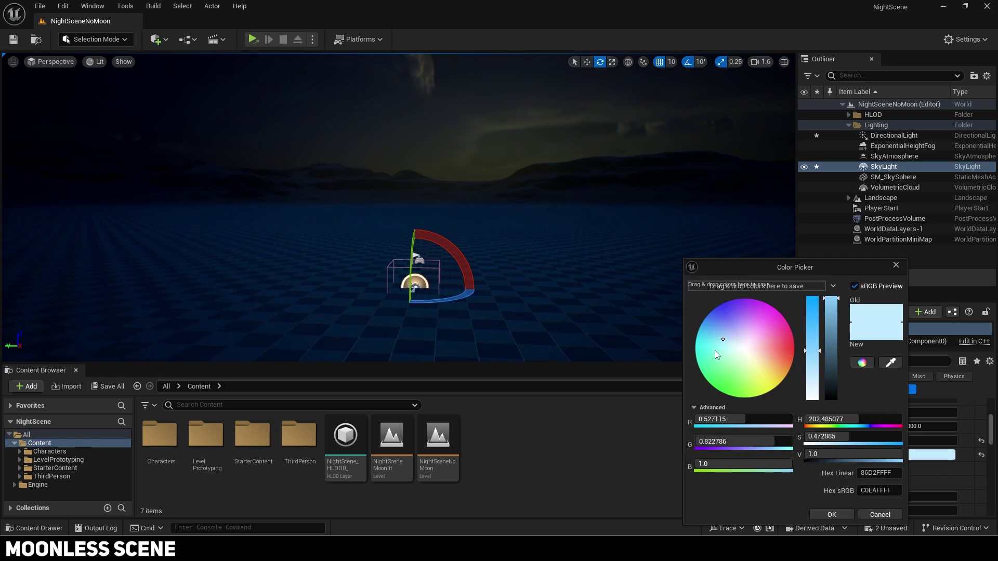
drag(723, 342, 715, 332)
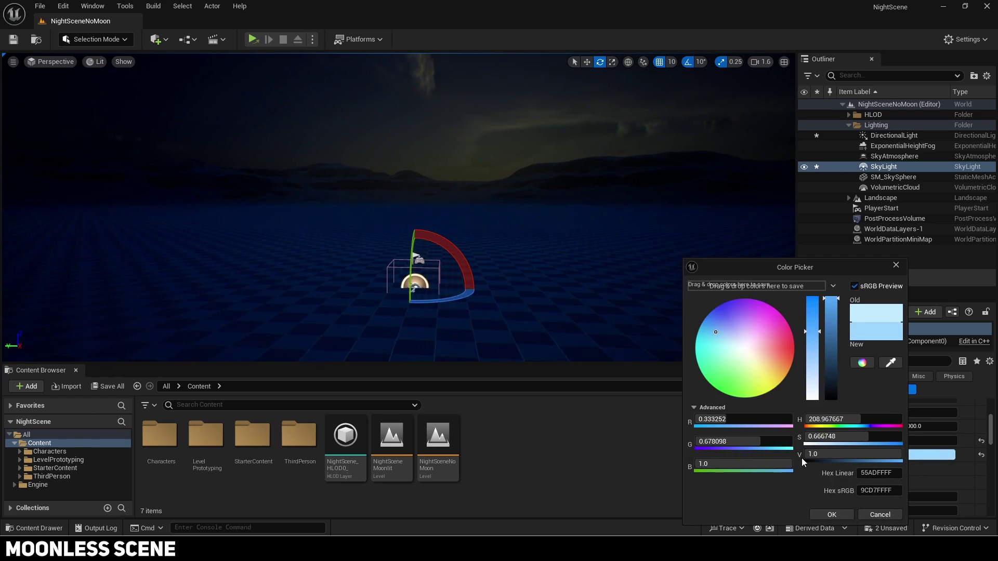
click(822, 515)
Play the level in a new editor window to examine the moonless lighting, and end the session
click(312, 39)
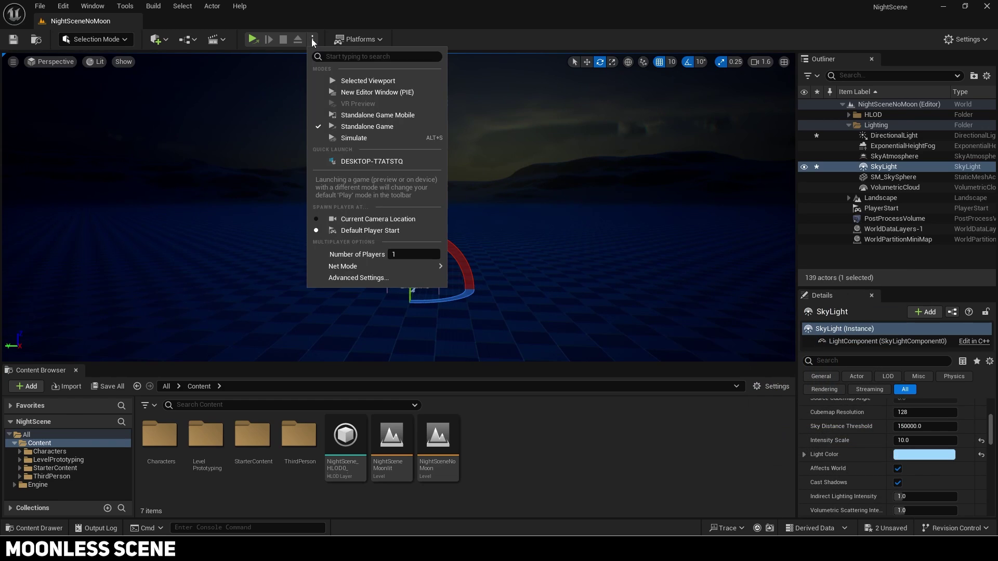
click(345, 92)
click(425, 137)
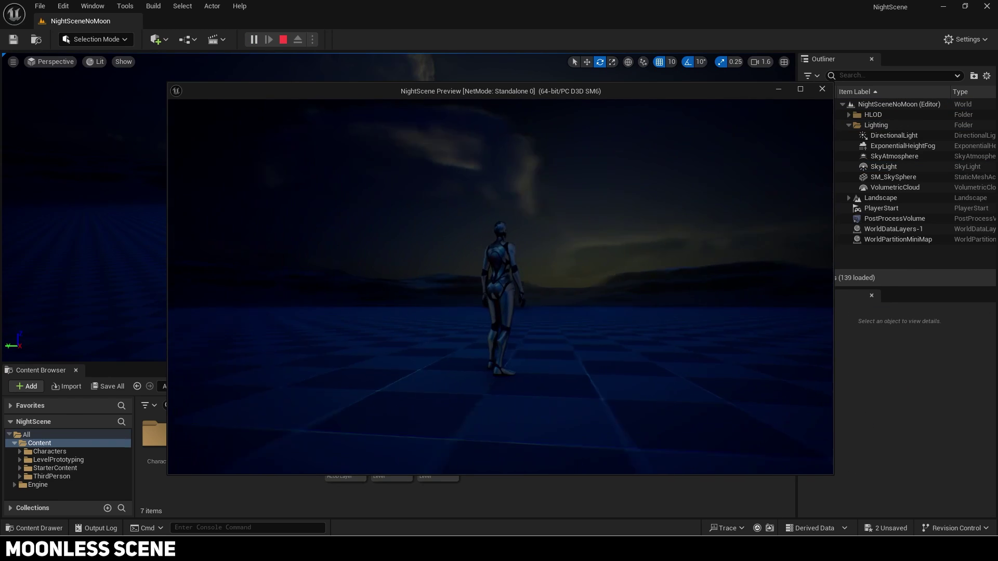
key(Escape)
Hide the VolumetricCloud by turning off its Visible property
click(895, 188)
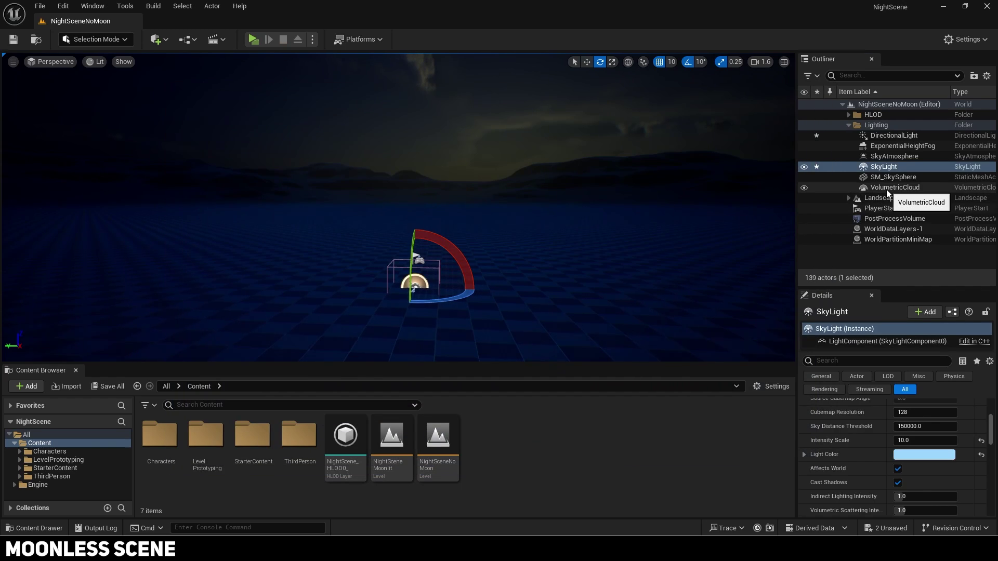
click(904, 390)
scroll(878, 429, up, 5)
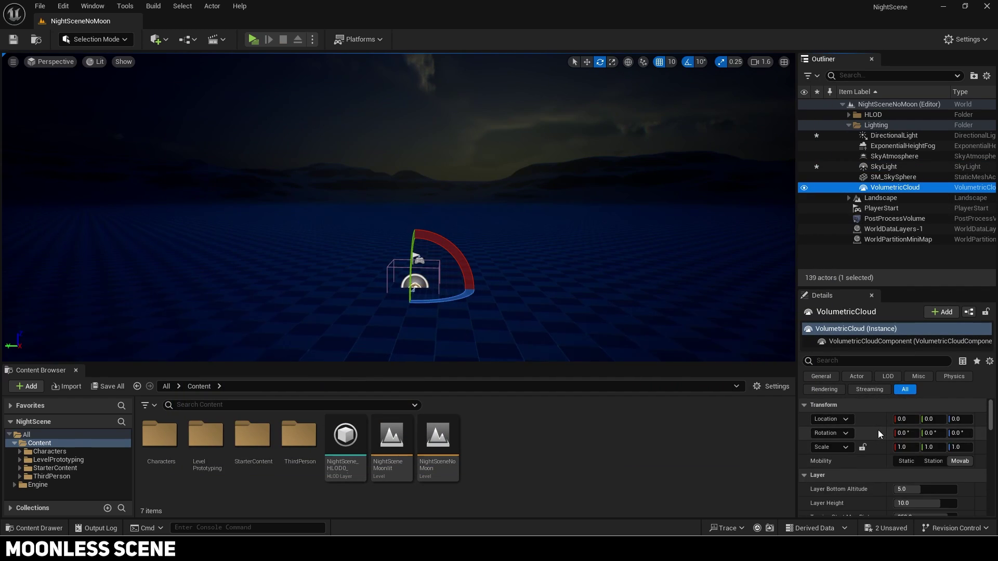
click(861, 361)
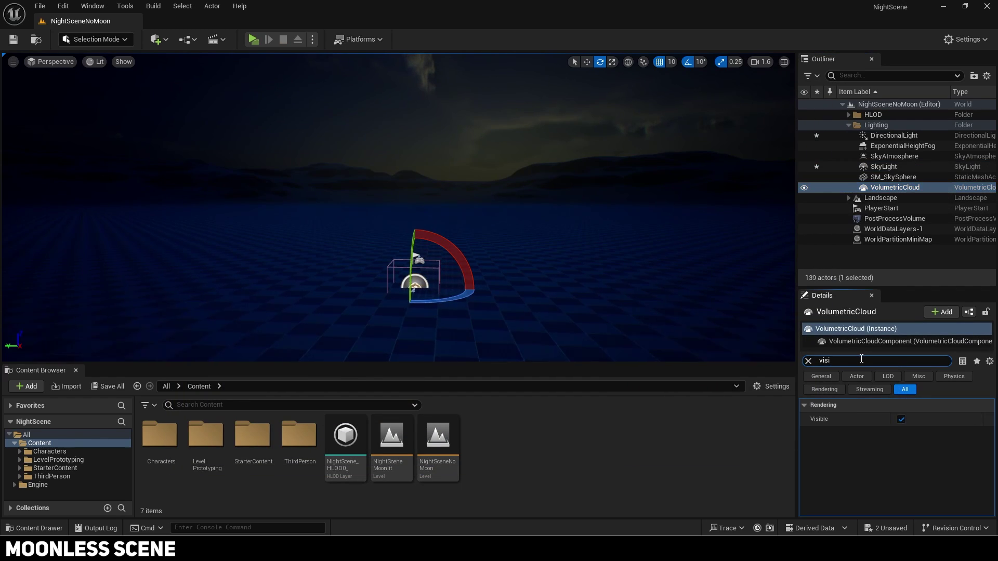
click(901, 419)
right_drag(614, 203, 631, 232)
key(Escape)
Set the SkyAtmosphere's Atmosphere Height to 1
click(871, 157)
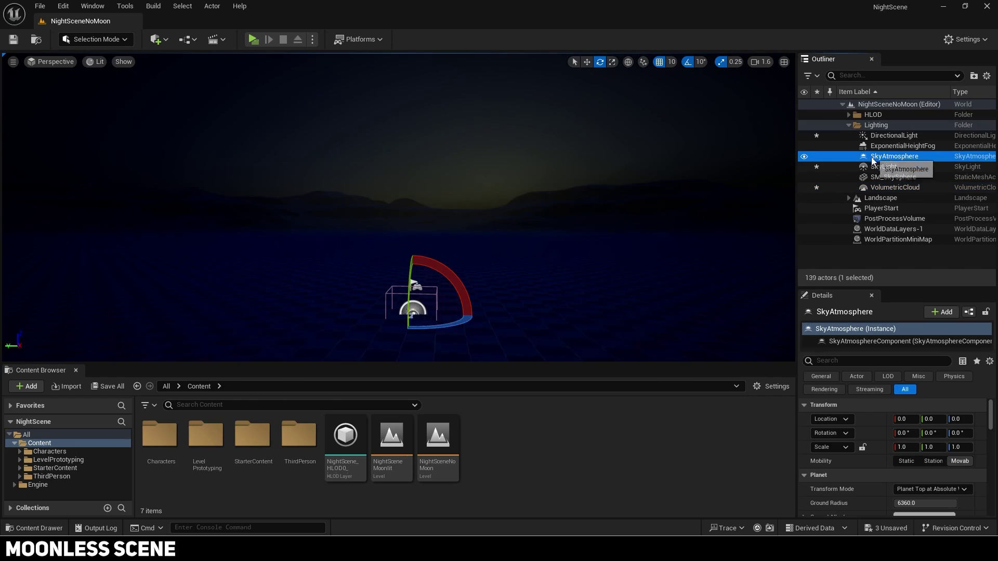
scroll(886, 408, down, 3)
scroll(885, 408, down, 1)
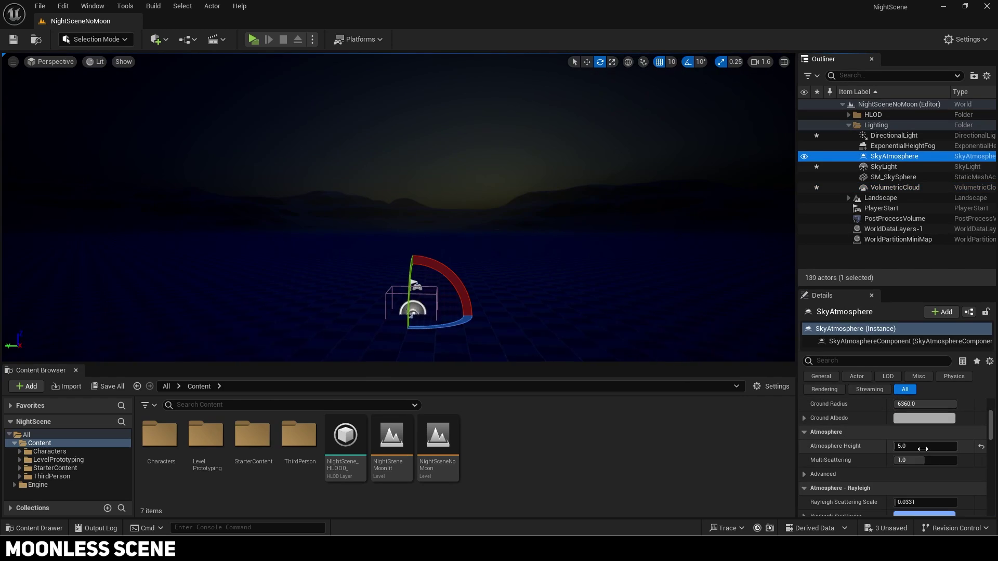
click(926, 447)
text(1)
key(Return)
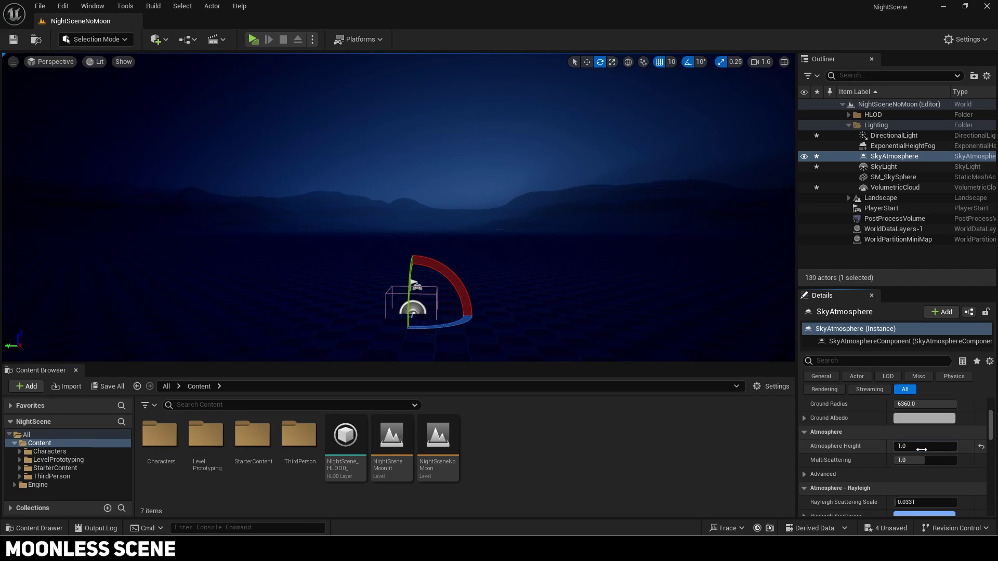
Try a Rayleigh Scattering Scale of 0.07 on the SkyAtmosphere and undo the change
scroll(902, 461, down, 2)
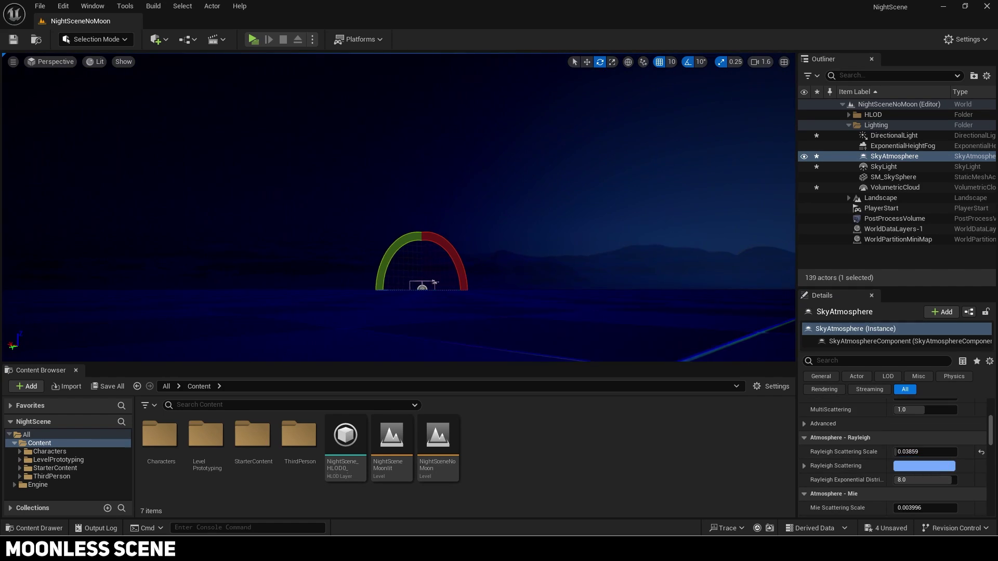
click(916, 452)
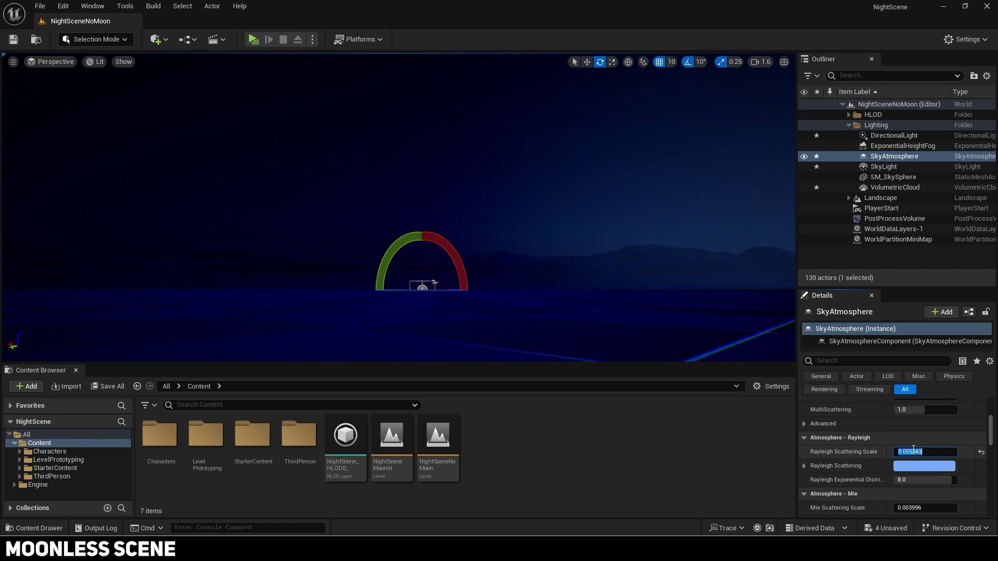
text(0.07)
key(Return)
scroll(891, 464, down, 2)
key(ctrl+z)
Try other scattering and Absorption Scale values on the SkyAtmosphere, undoing each change
scroll(884, 465, down, 1)
drag(909, 441, 923, 437)
key(ctrl+z)
scroll(923, 445, down, 1)
right_drag(572, 233, 416, 218)
key(ctrl+z)
scroll(868, 416, down, 2)
drag(905, 439, 923, 439)
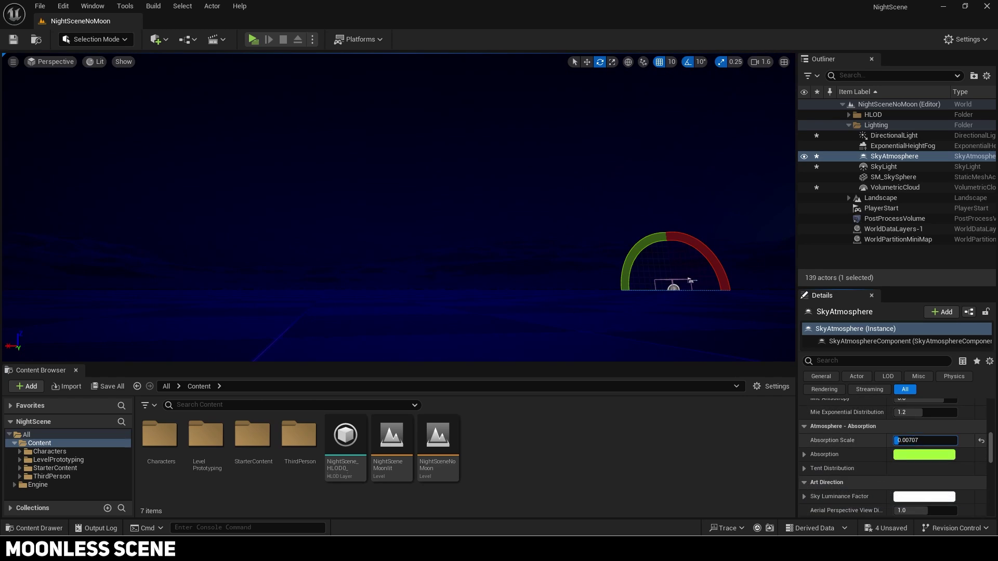
key(ctrl+z)
Set the SkyAtmosphere's Sky Luminance Factor to a nearly unsaturated white with a Value of 2
click(915, 446)
click(700, 346)
click(811, 454)
text(5)
right_drag(572, 233, 614, 234)
click(812, 455)
text(1)
key(Return)
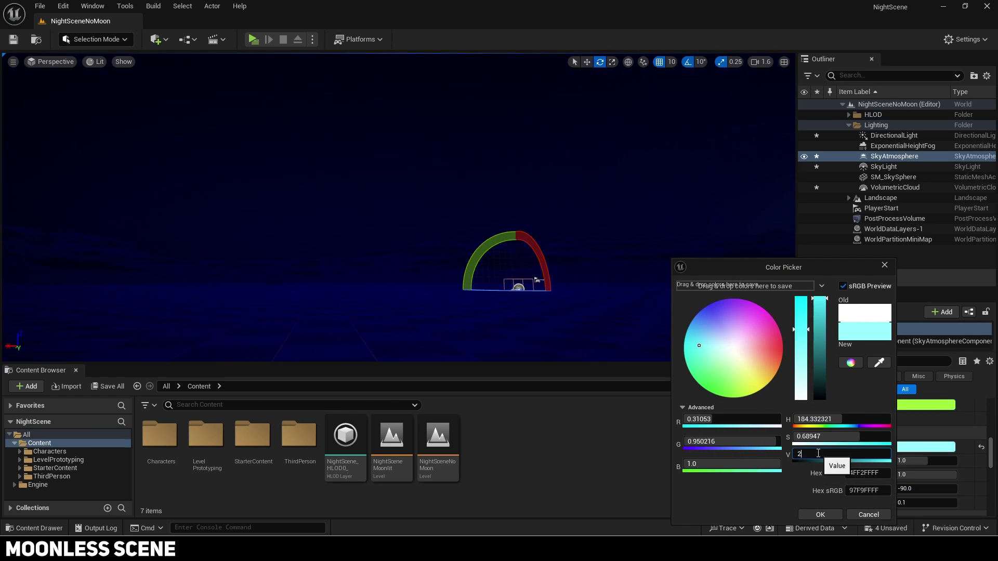
text(2)
key(Return)
drag(801, 330, 801, 399)
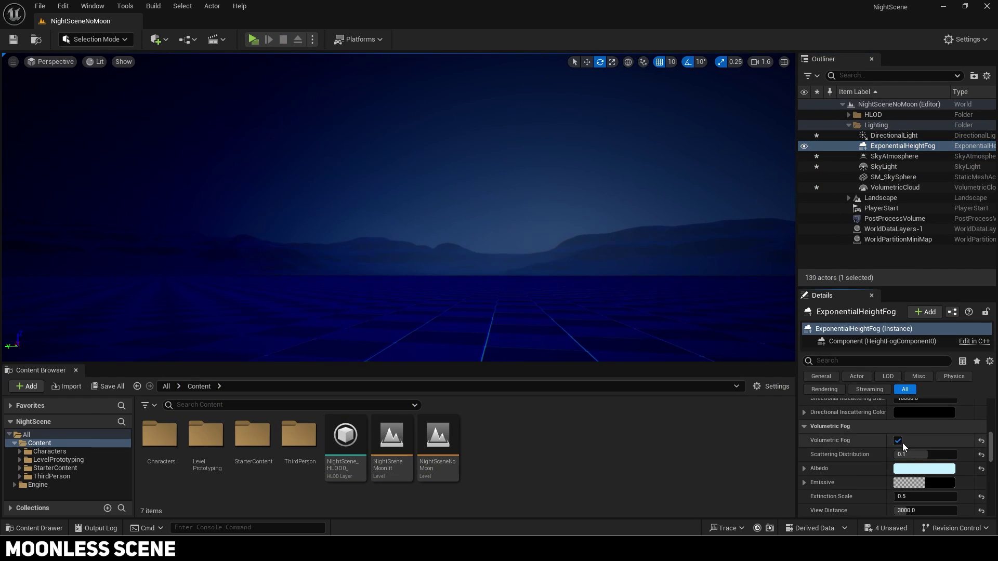
scroll(923, 447, up, 3)
click(923, 460)
key(ctrl+z)
Rotate the DirectionalLight to about 24° on Z
click(902, 159)
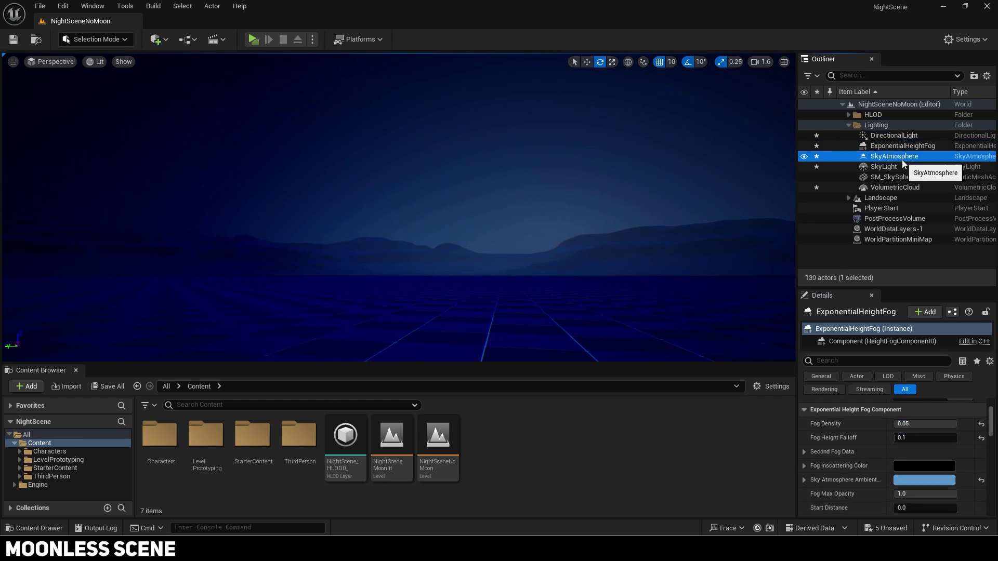
drag(917, 480, 895, 480)
click(917, 479)
text(24.0)
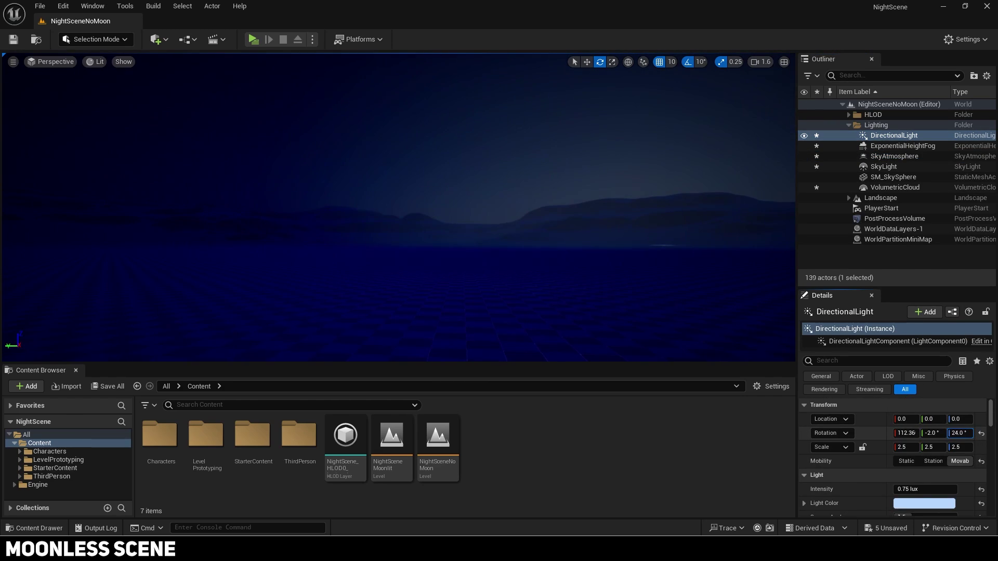
drag(959, 433, 960, 433)
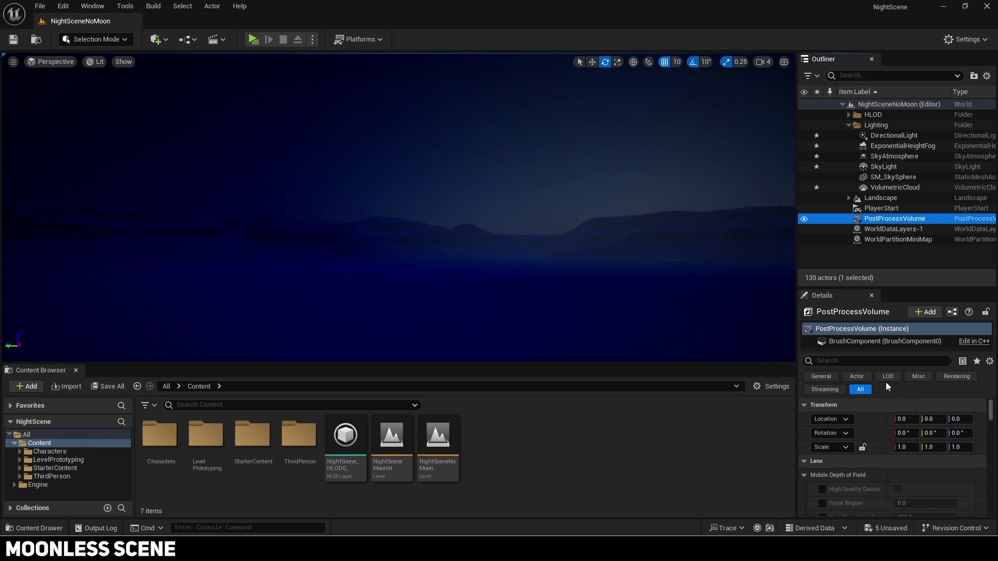
Try a different Exposure Compensation on the PostProcessVolume, undo it, and review the Min and Max EV100 settings
click(865, 361)
text(expo)
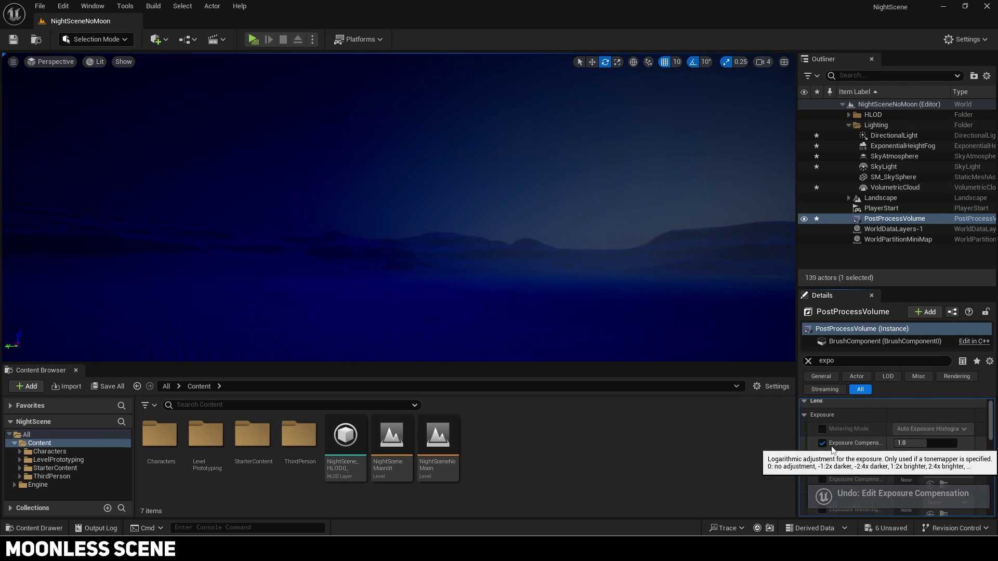
scroll(847, 445, down, 4)
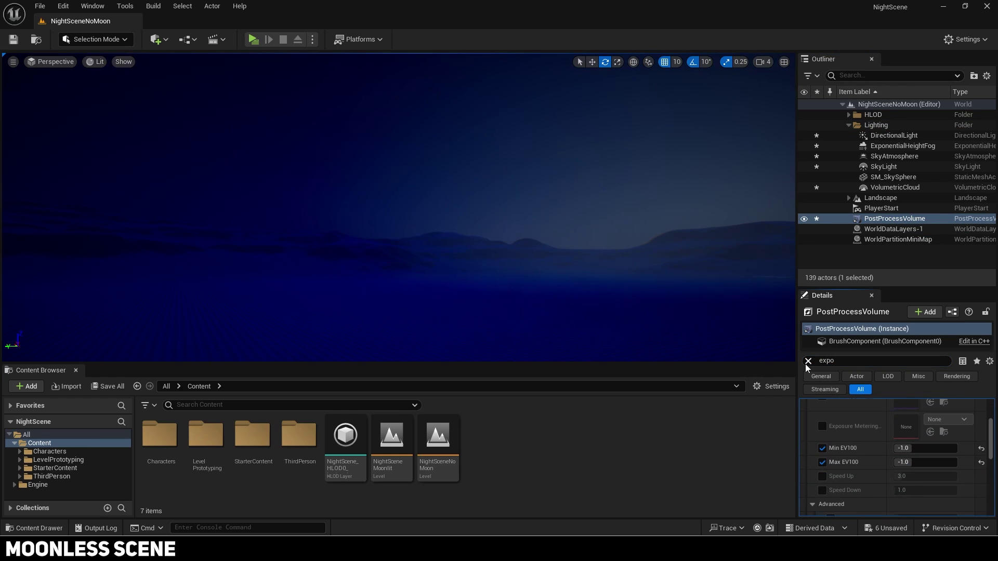
key(alt+p)
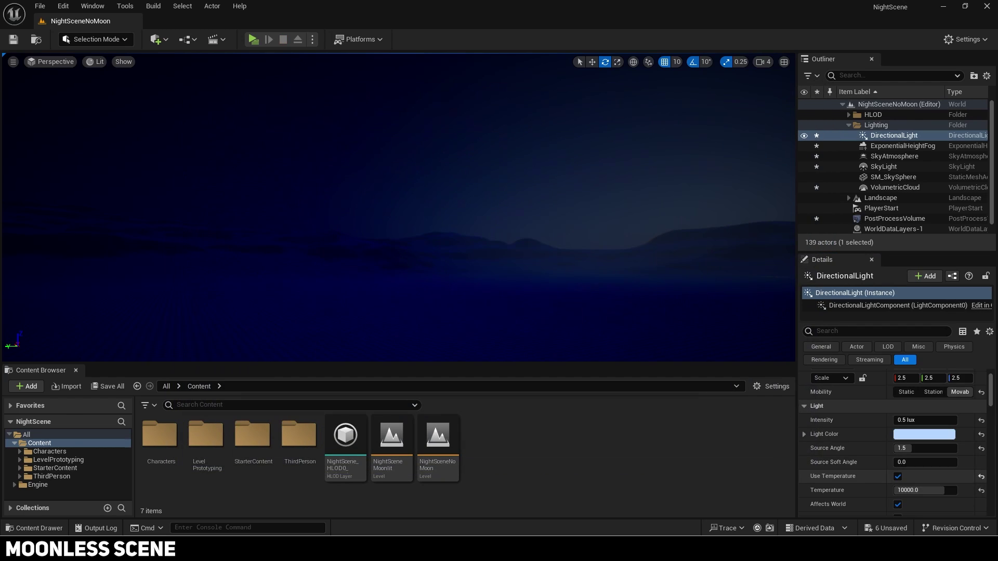
Set the DirectionalLight's Intensity to 0.25 lux and play the level to check the darker night
click(938, 421)
text(0.25)
key(Return)
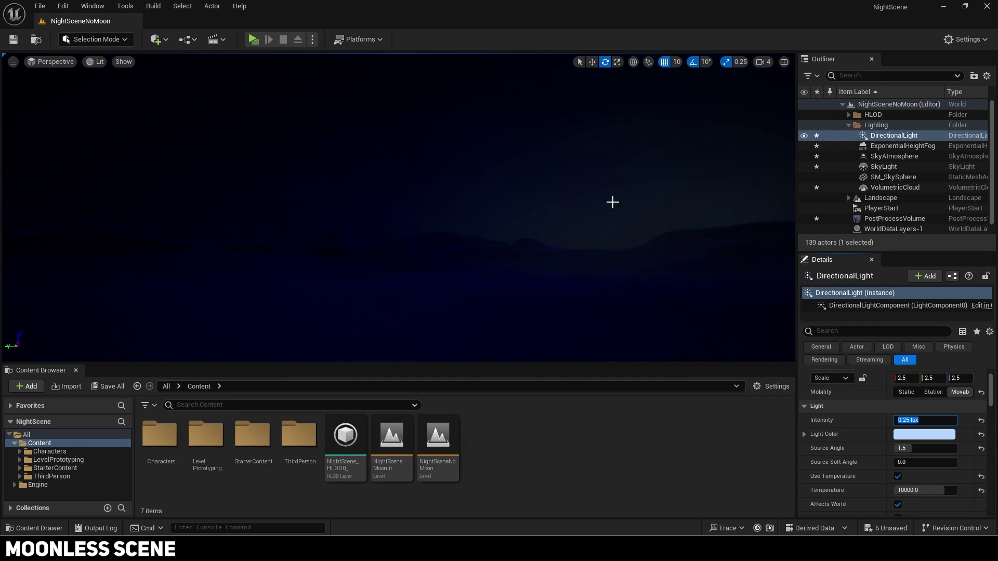
click(254, 39)
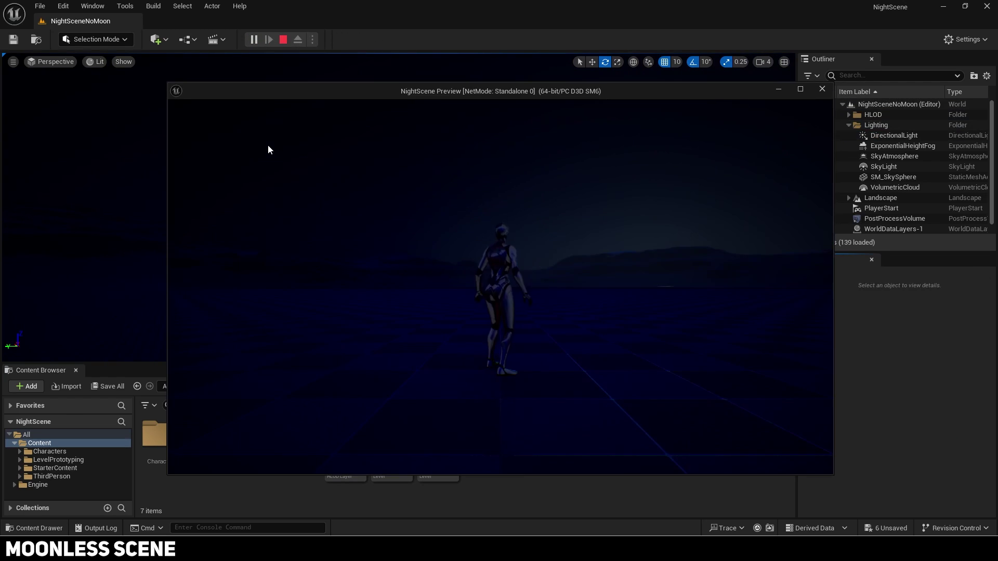